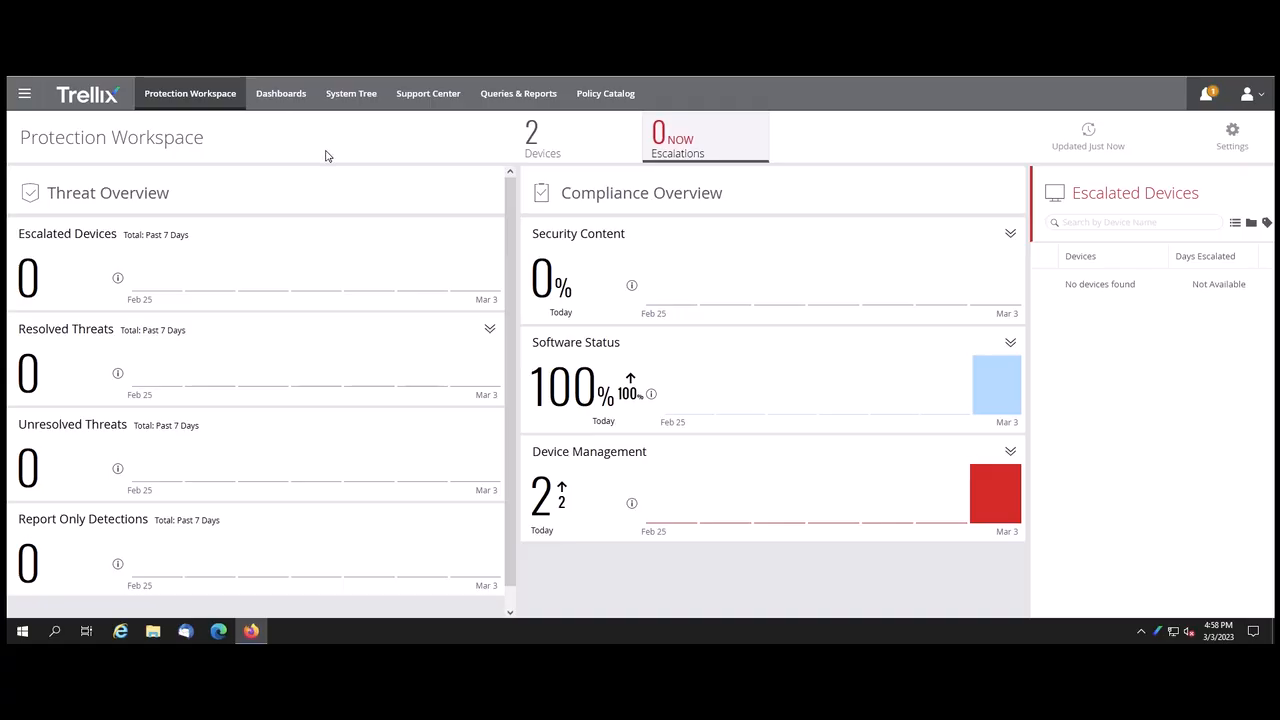
left_click(25, 96)
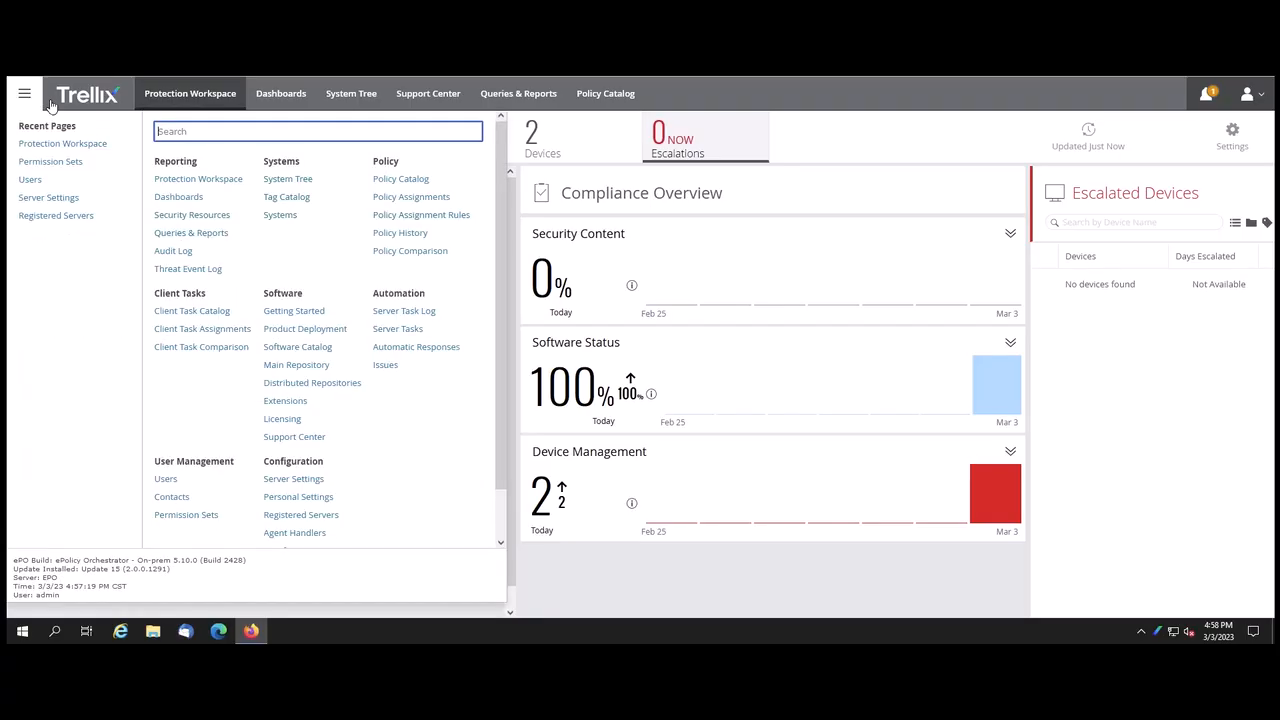
left_click(166, 482)
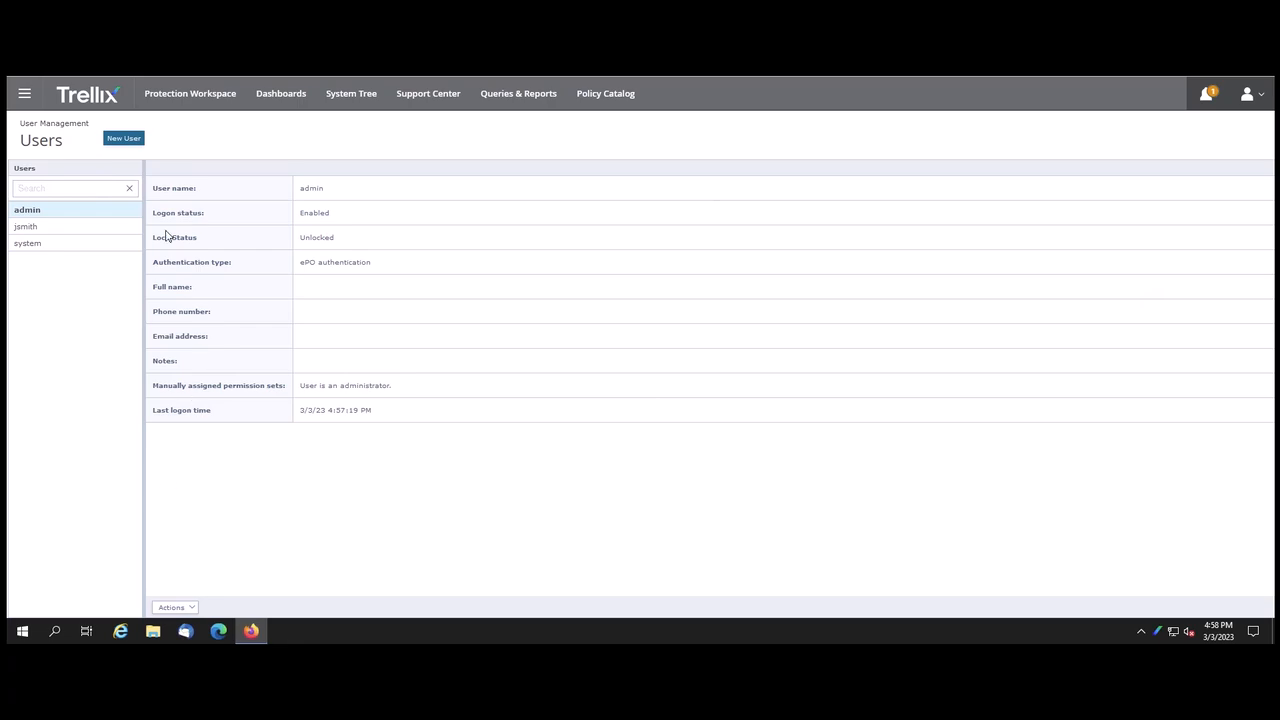
left_click(124, 139)
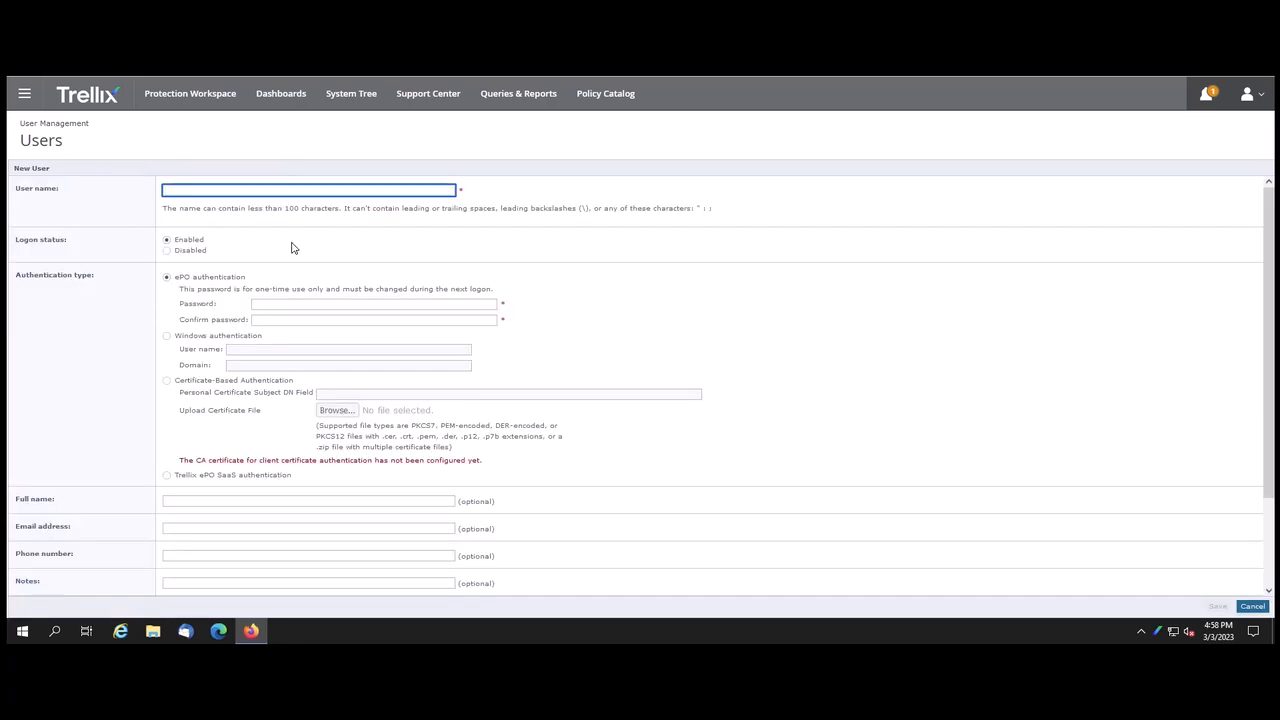
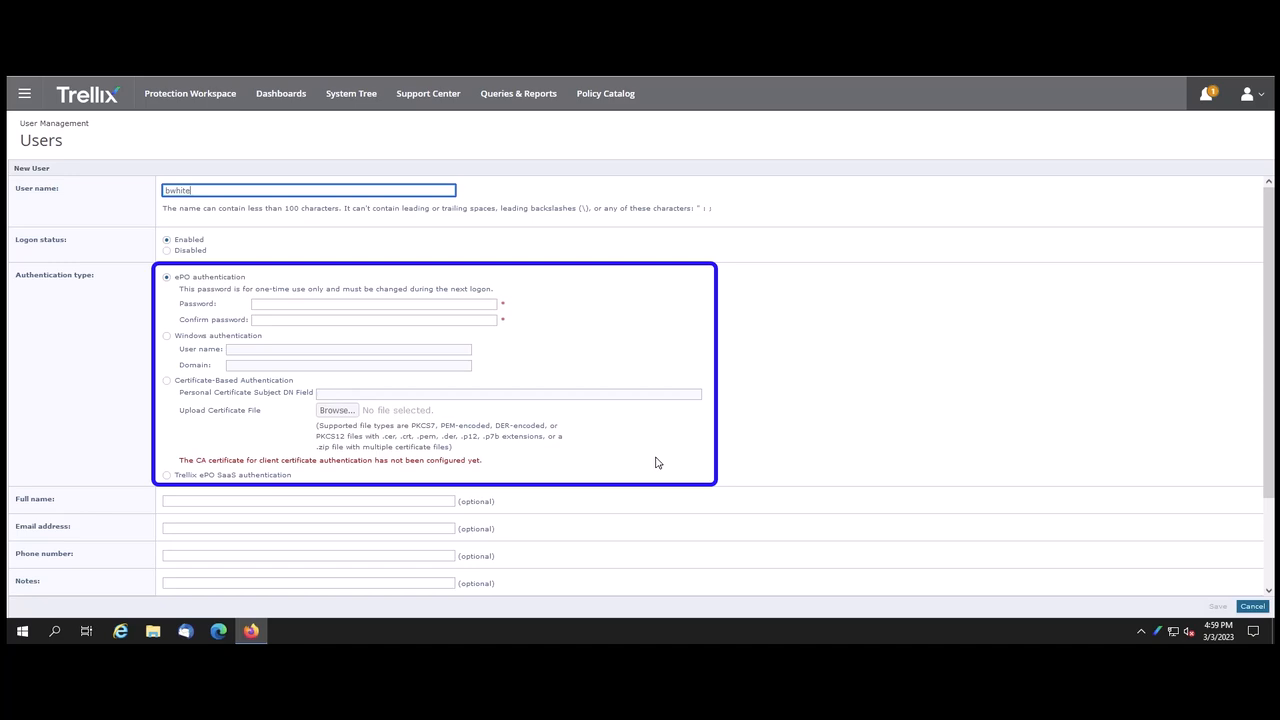
left_click(276, 304)
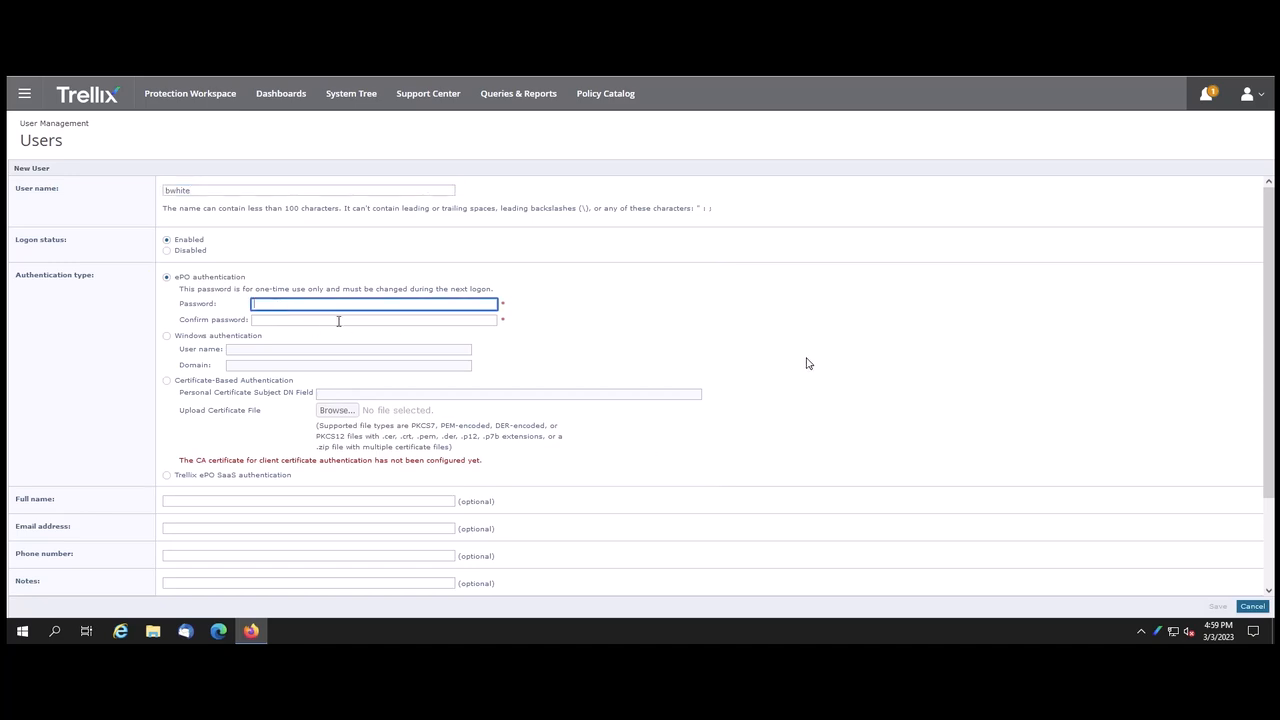
type("**********")
key("Tab")
type("**********")
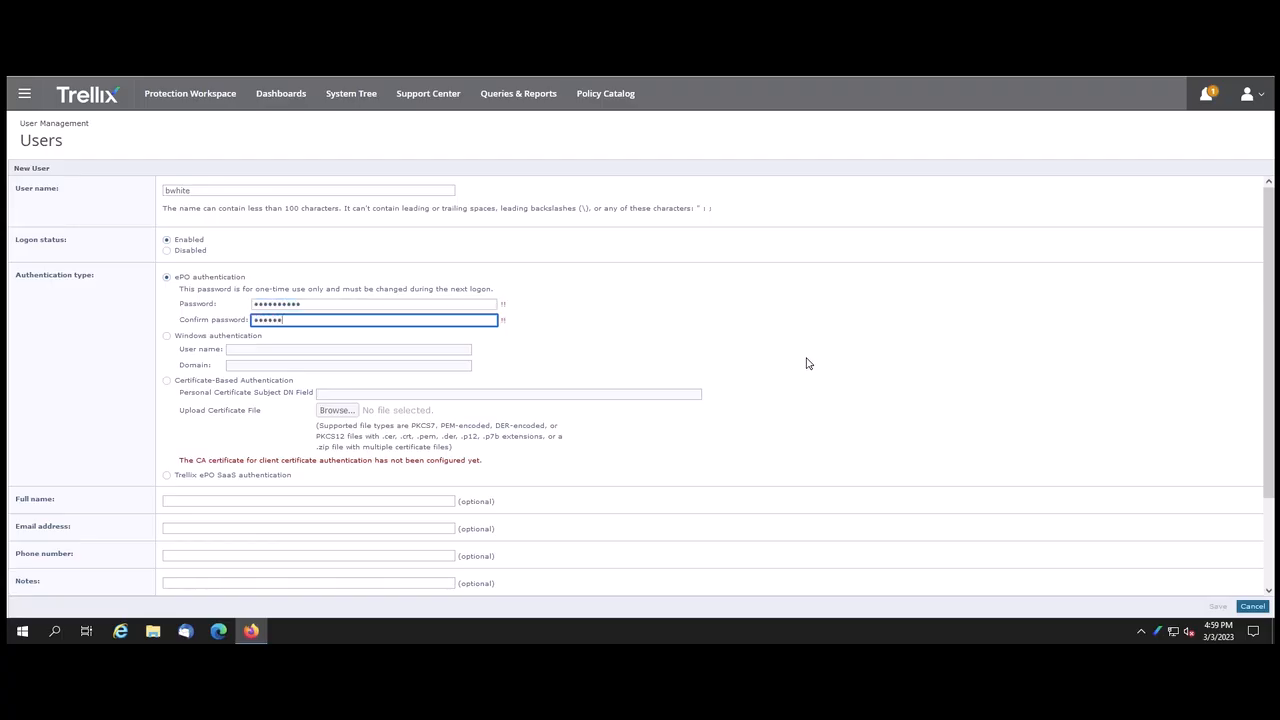
type("*")
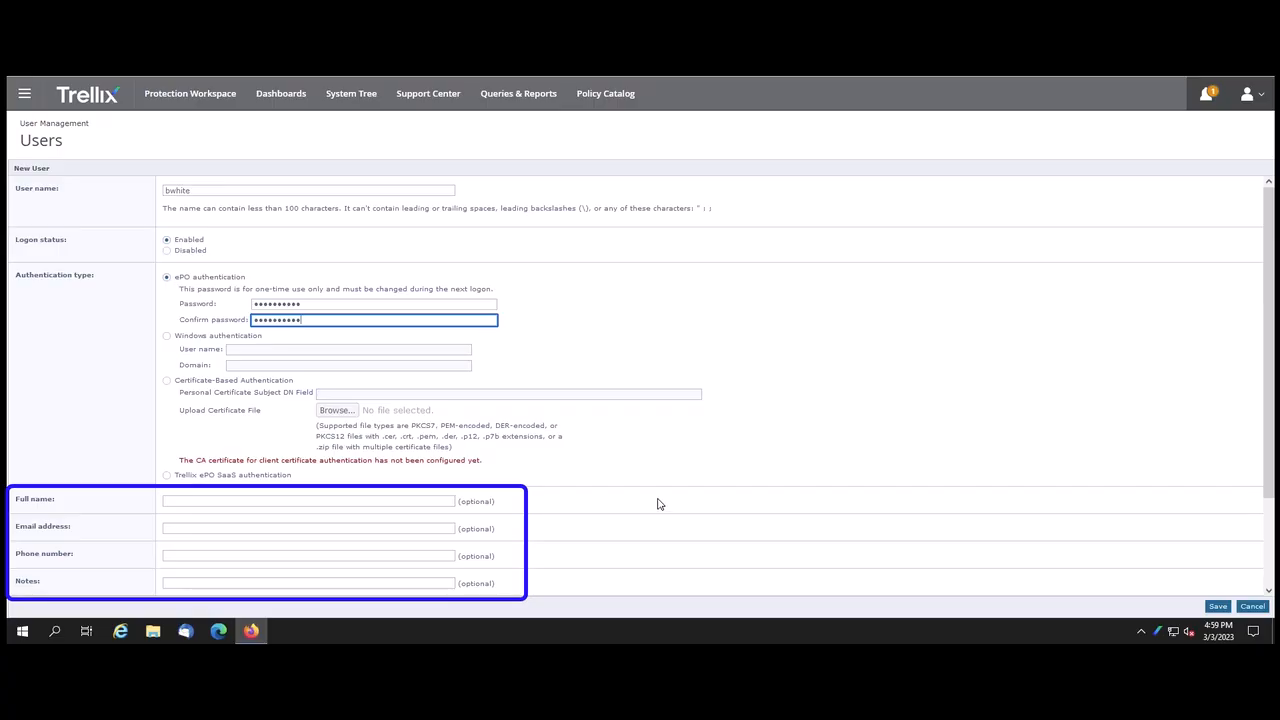
scroll(640, 498, "down", 2)
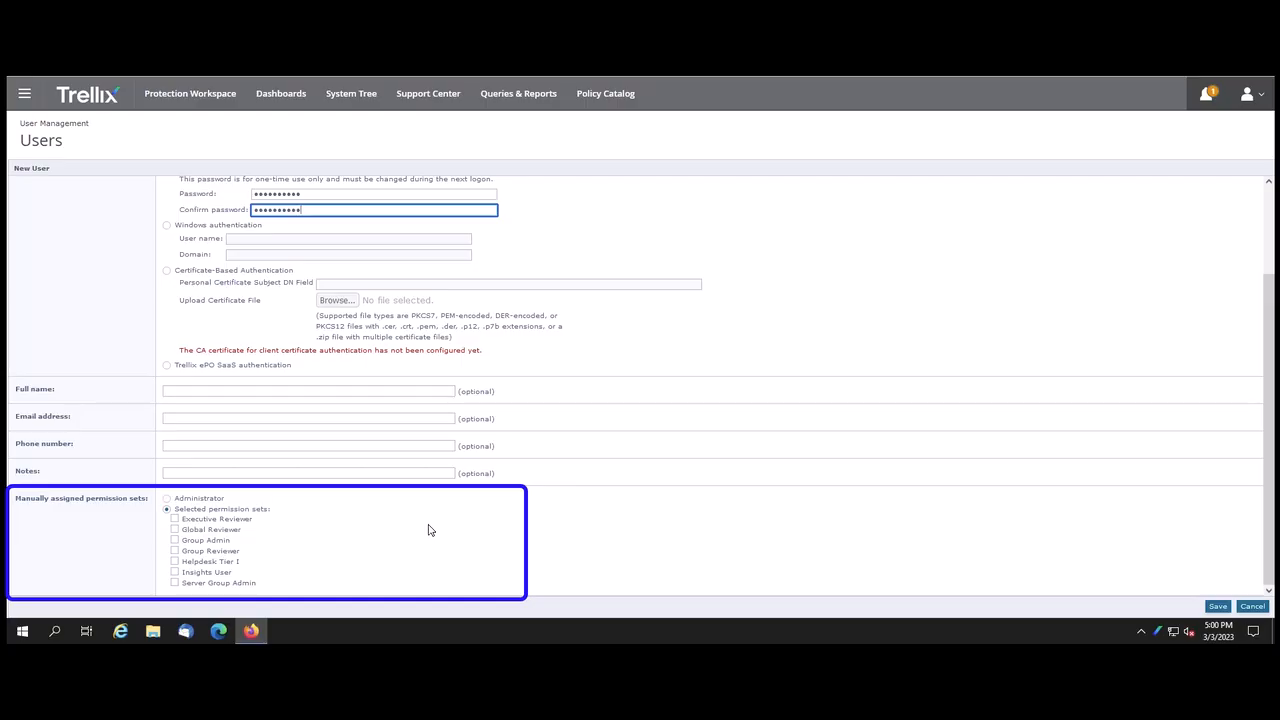
left_click(175, 553)
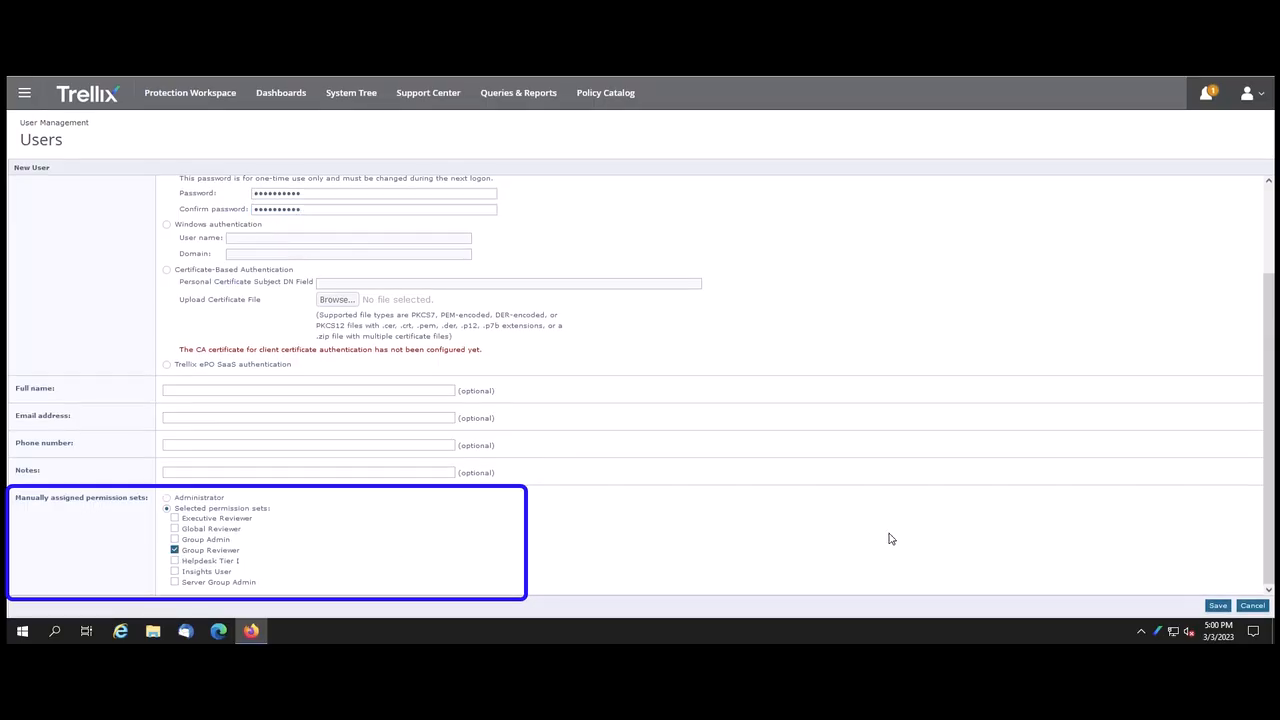
left_click(1217, 607)
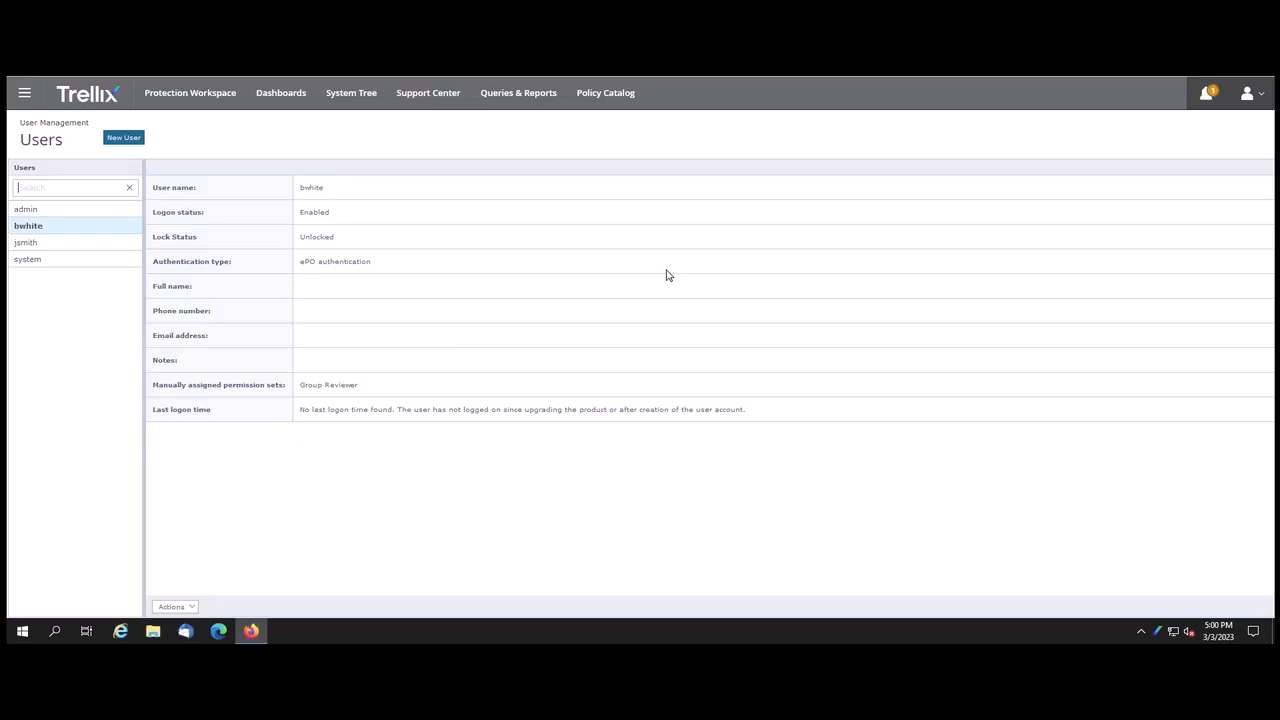
left_click(24, 96)
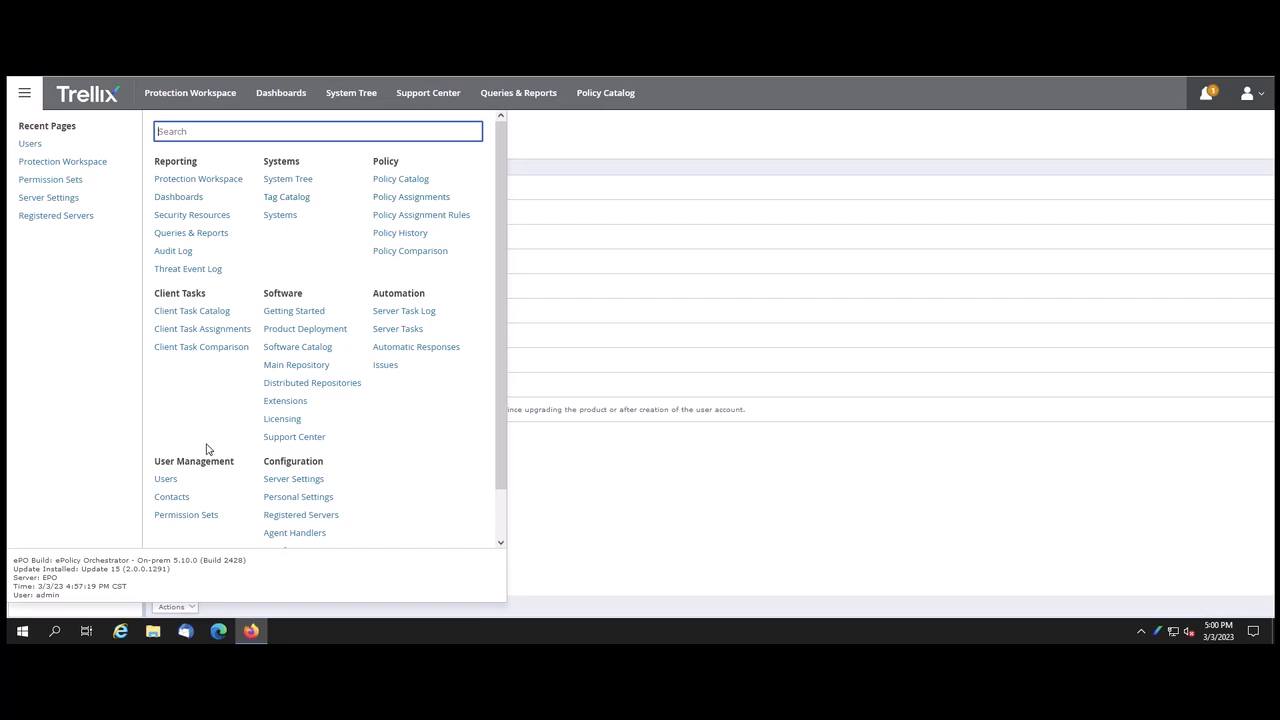
left_click(203, 516)
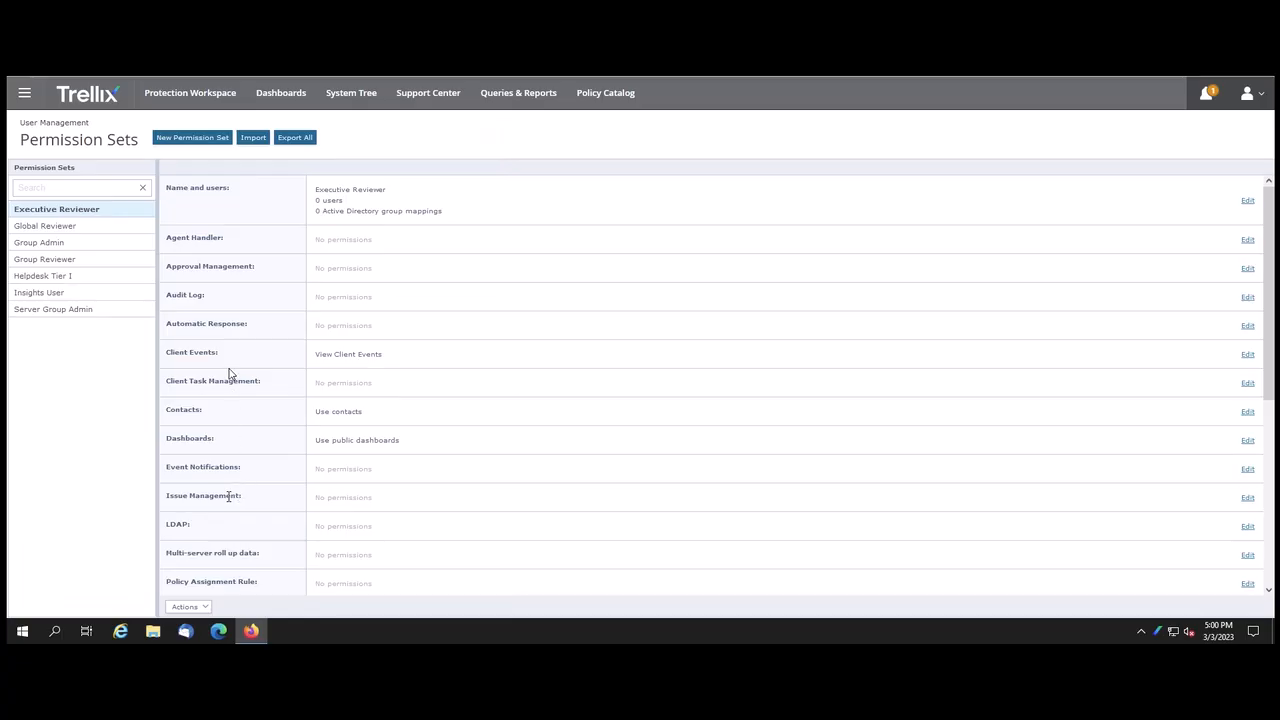
left_click(211, 143)
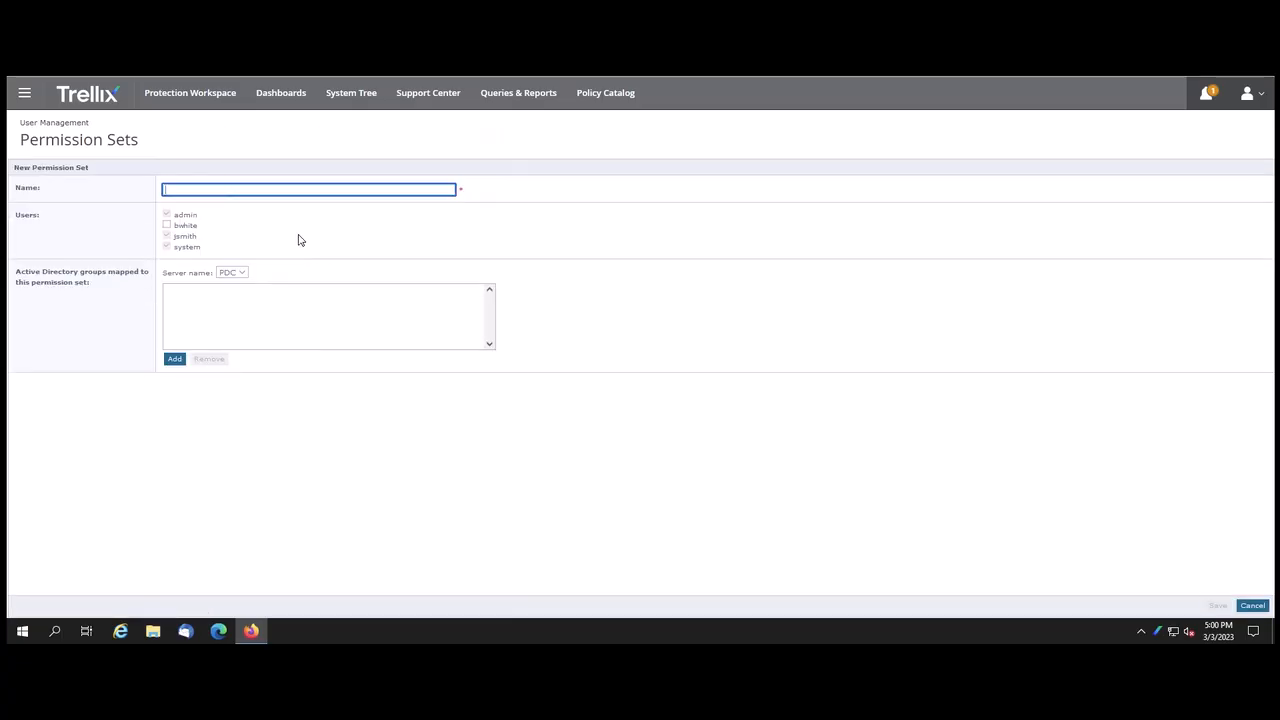
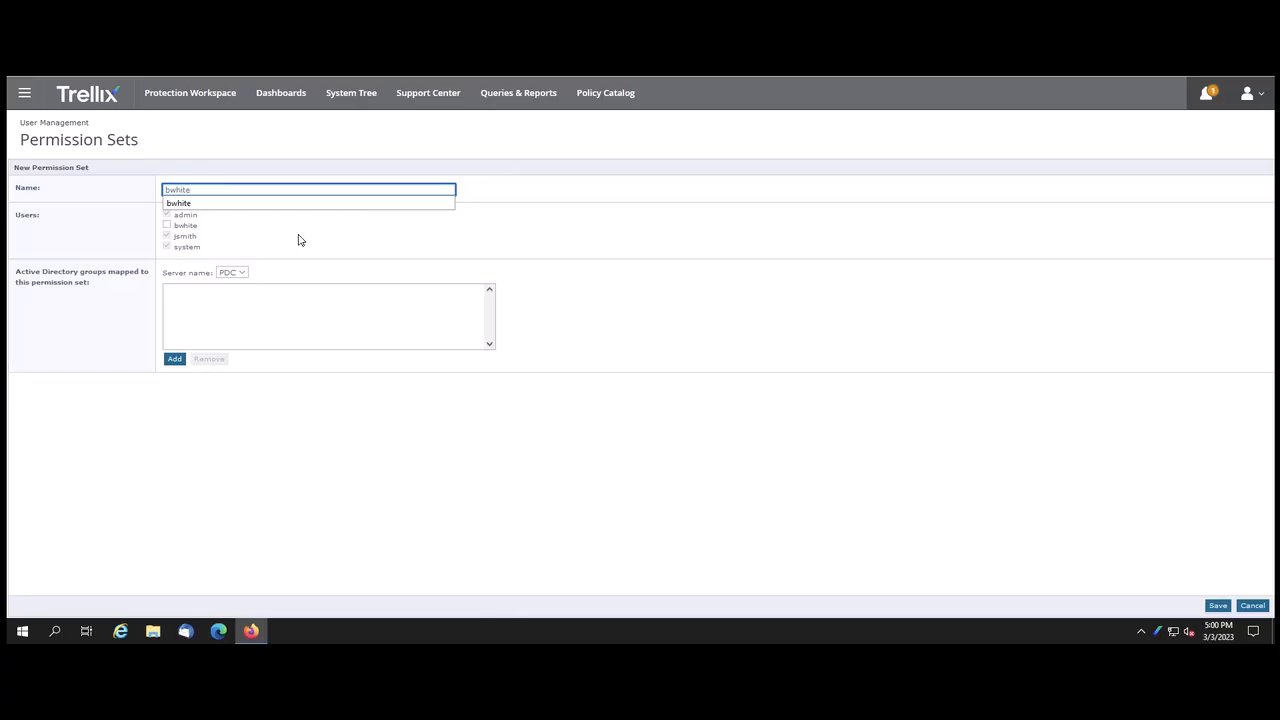
left_click(167, 226)
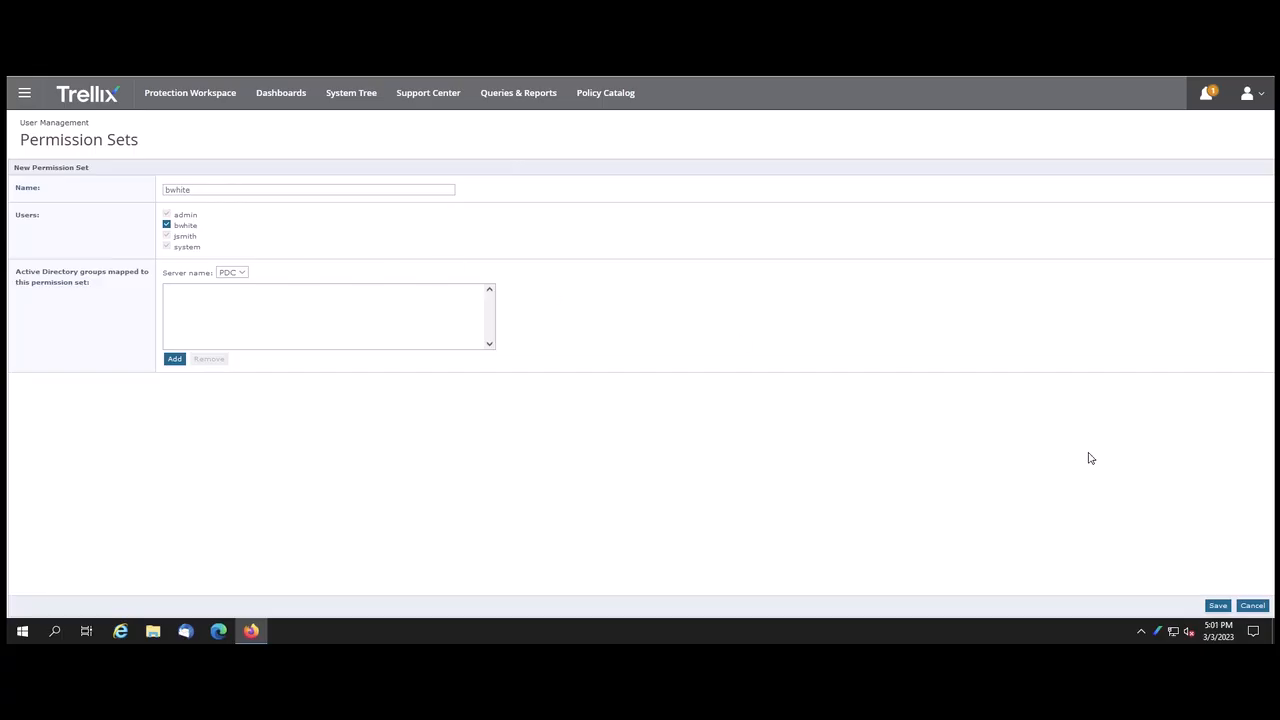
left_click(1218, 605)
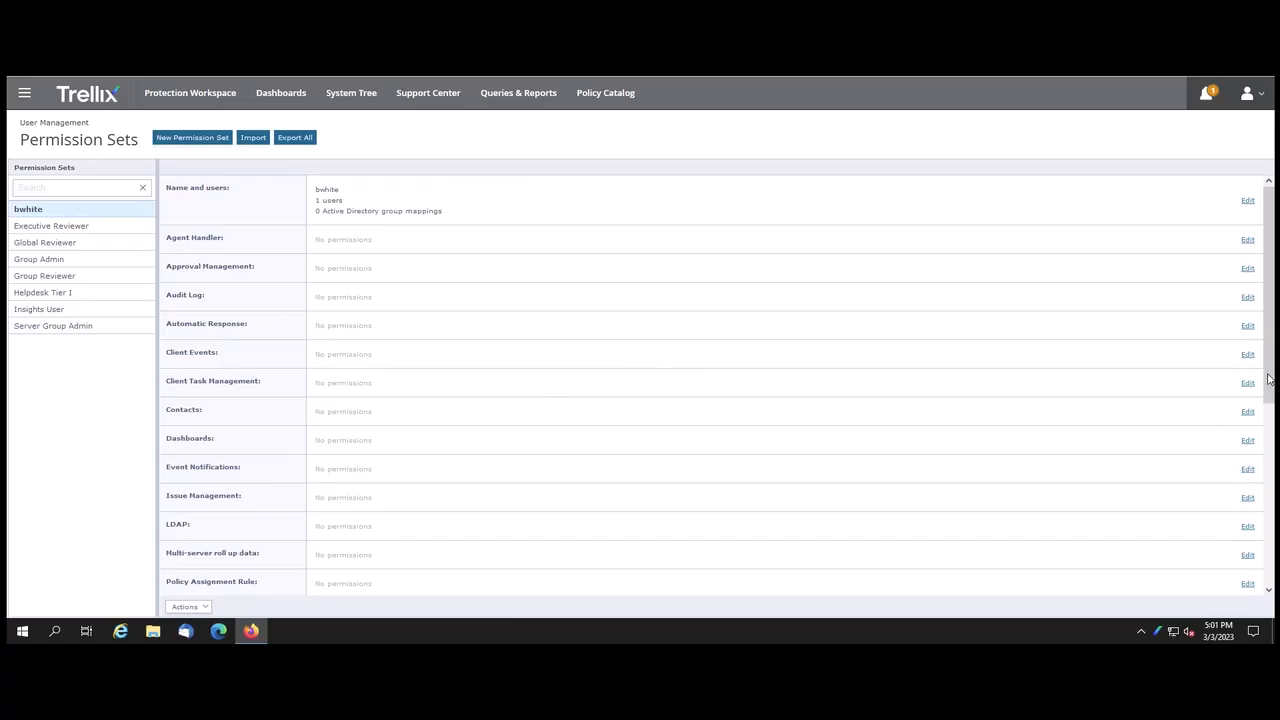
left_click_drag(1269, 379, 1269, 387)
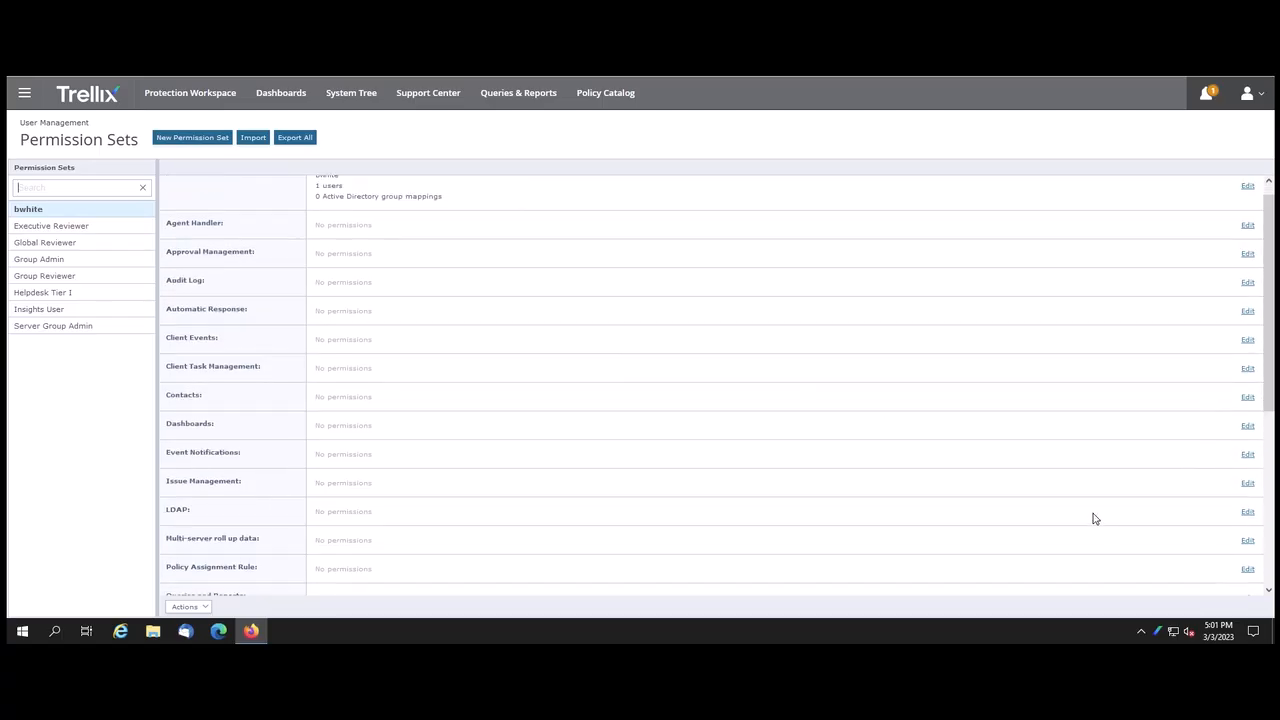
scroll(857, 417, "down", 5)
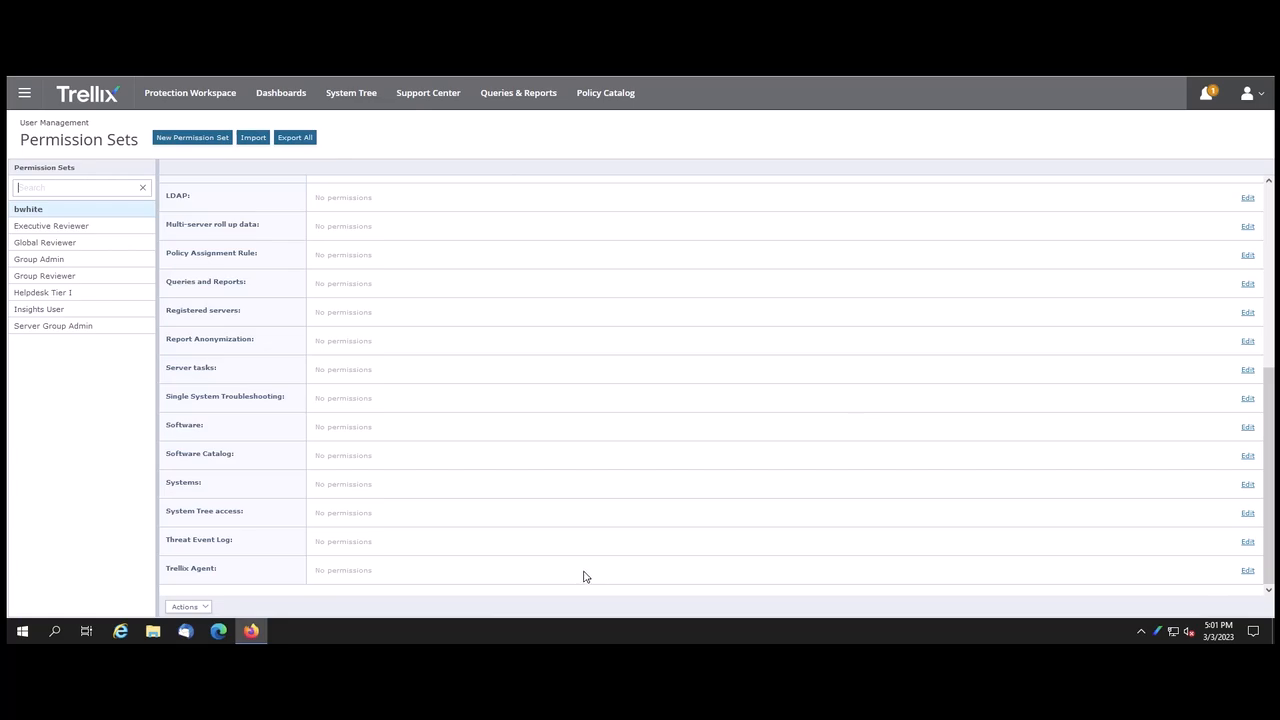
left_click(1248, 571)
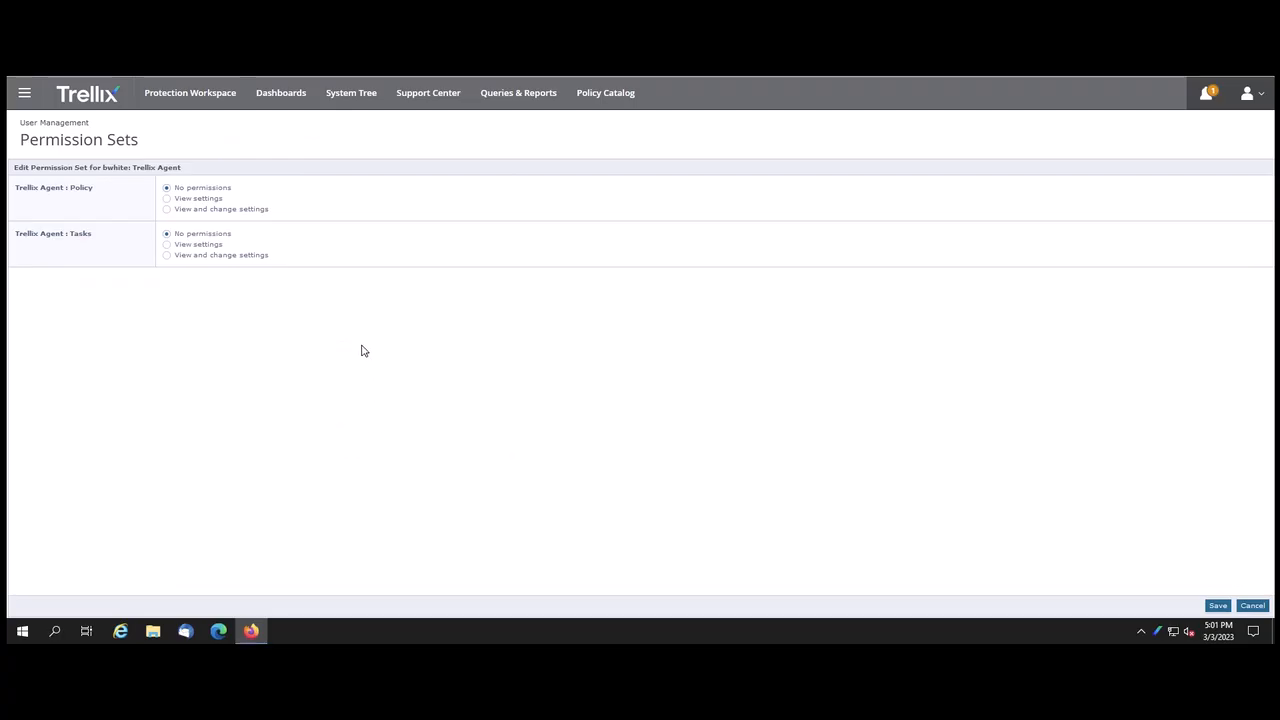
left_click(166, 210)
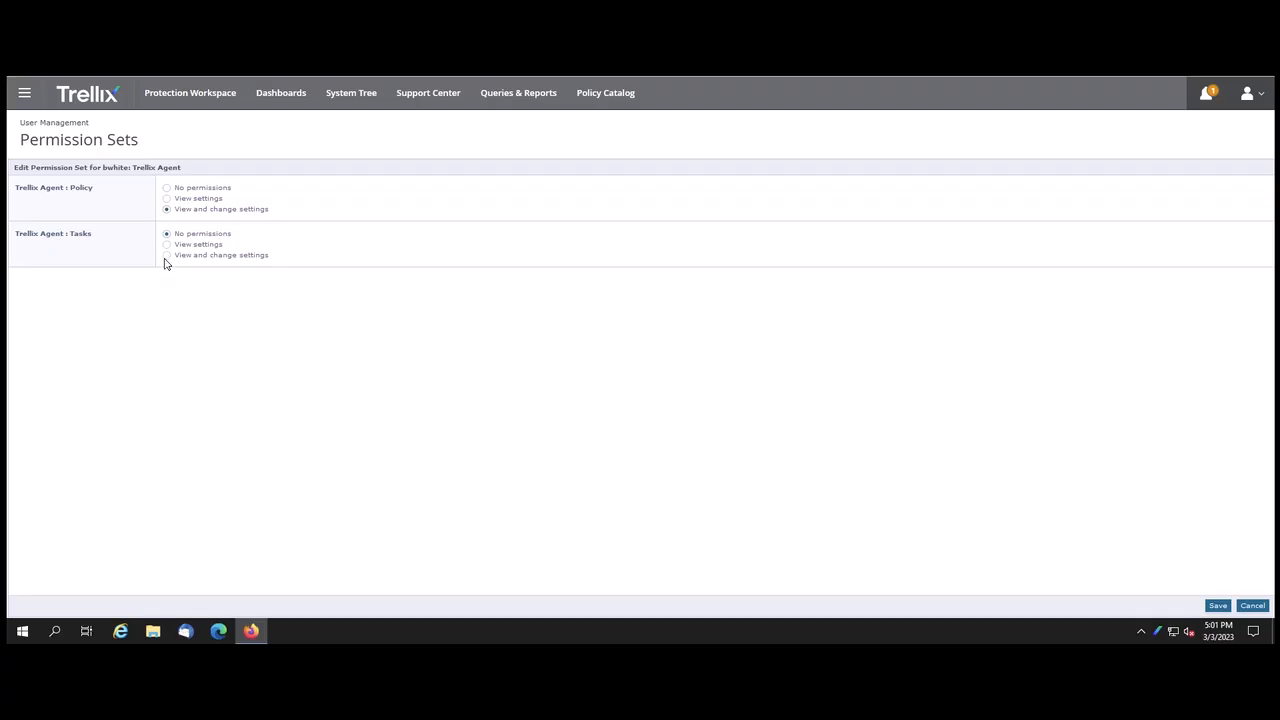
left_click(167, 256)
left_click(1218, 606)
scroll(869, 383, "down", 5)
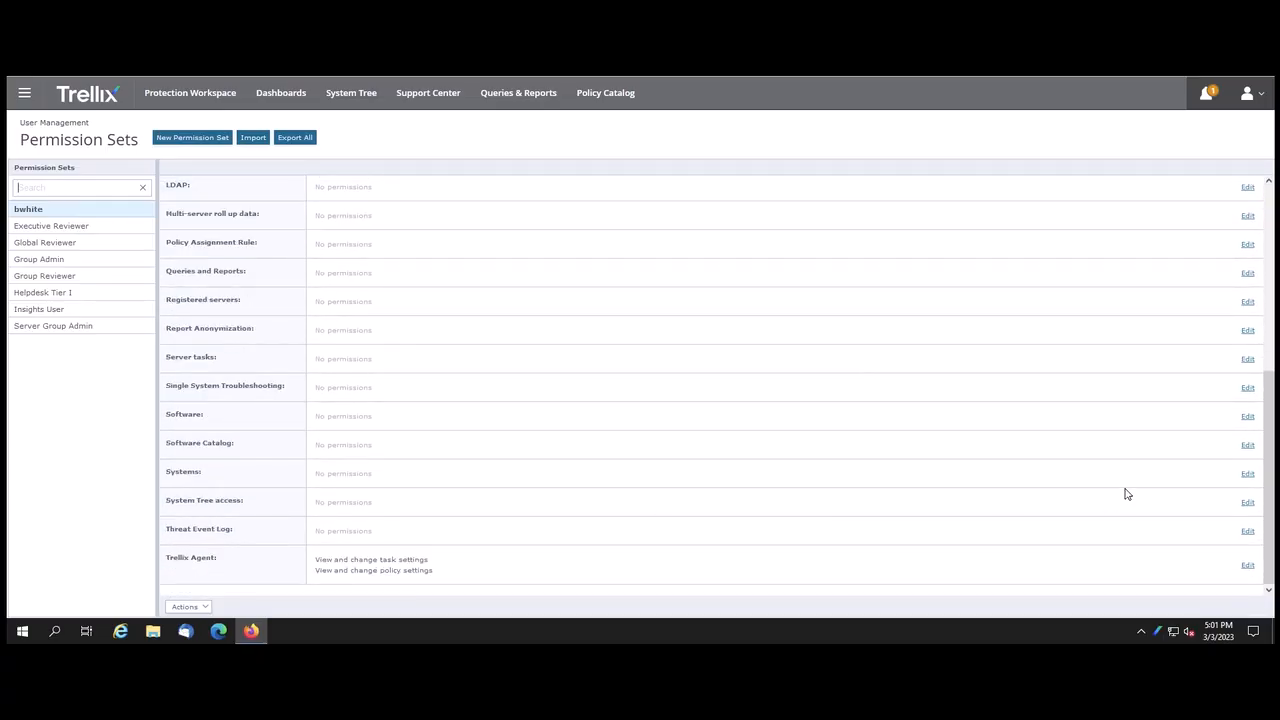
left_click(1248, 503)
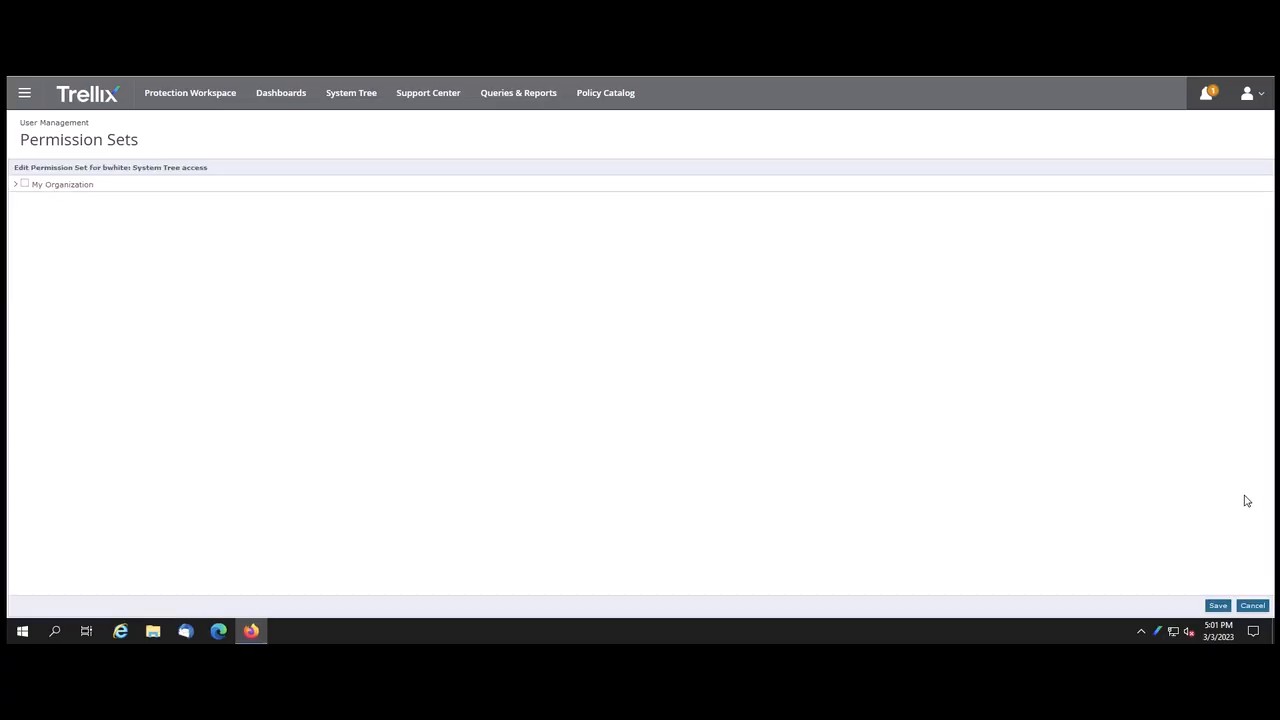
left_click(15, 185)
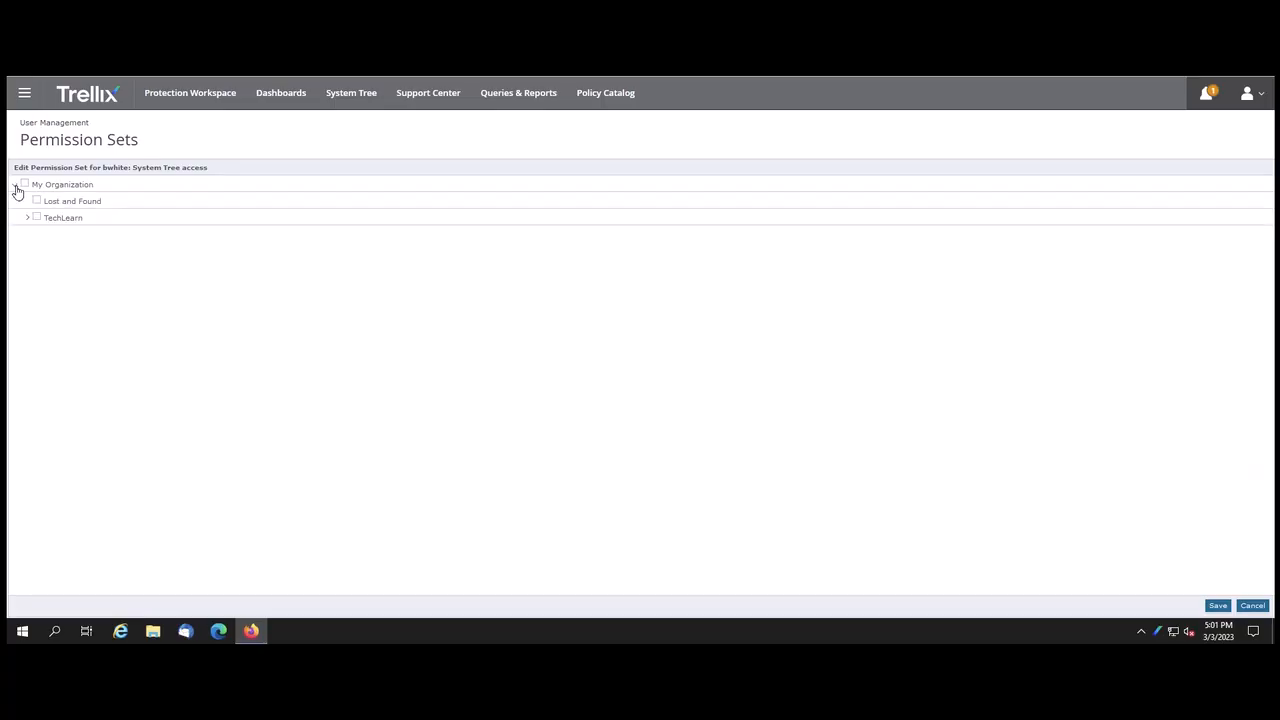
left_click(71, 220)
left_click(1217, 606)
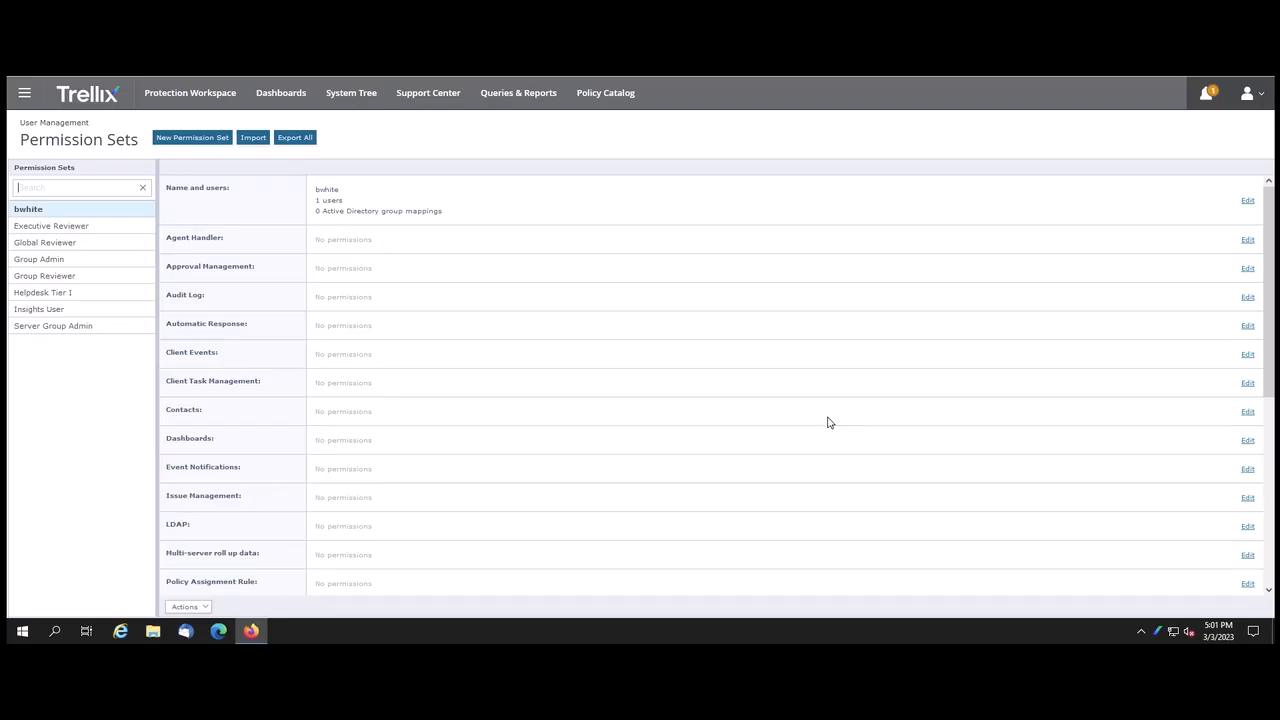
left_click(24, 97)
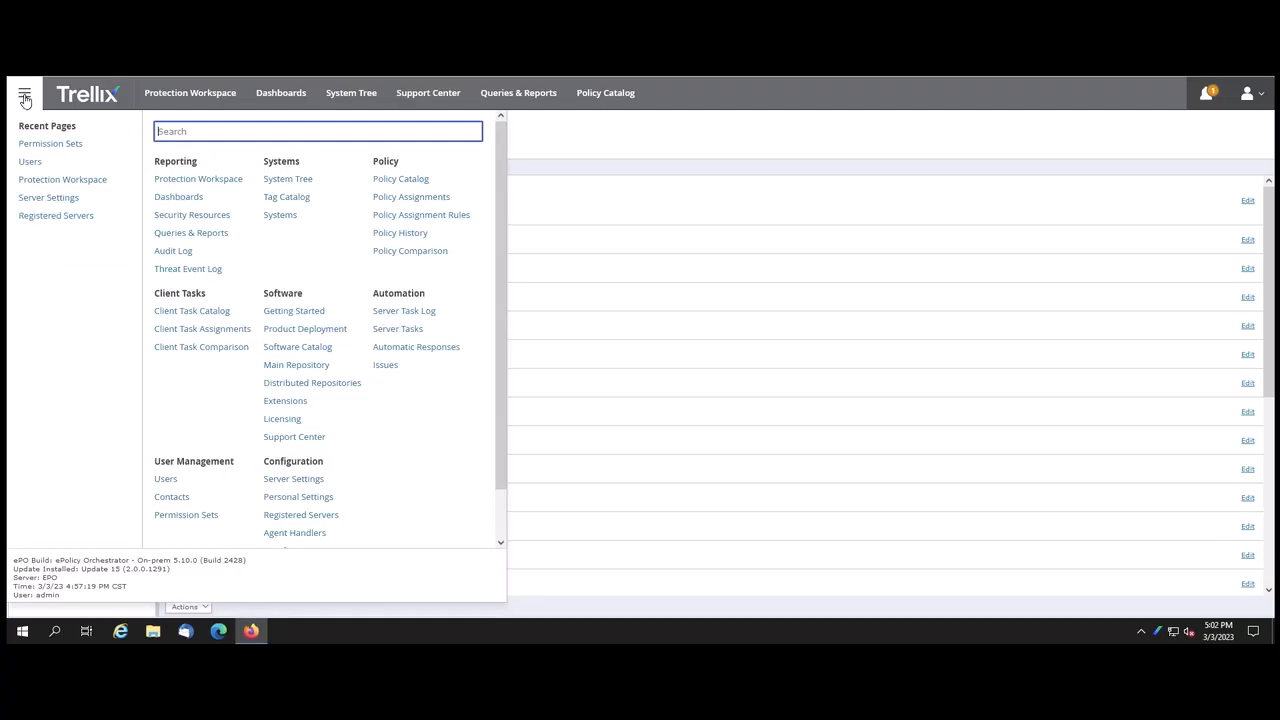
left_click(165, 479)
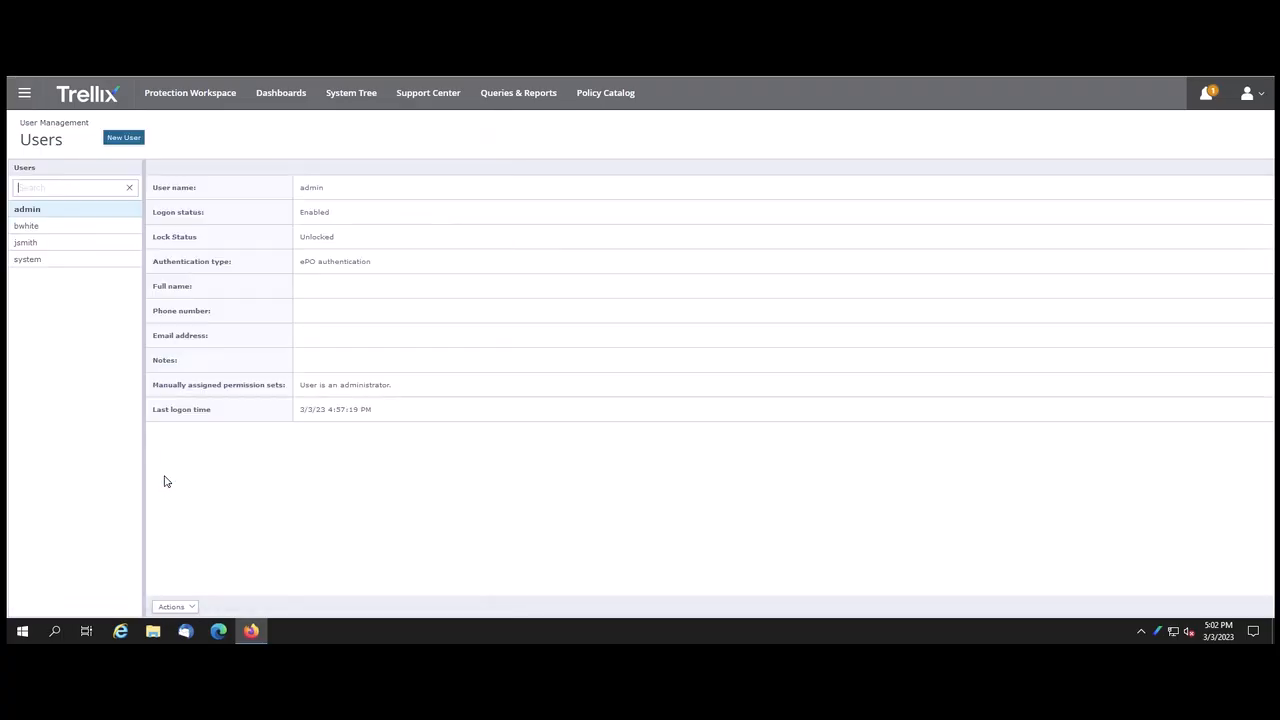
left_click(60, 228)
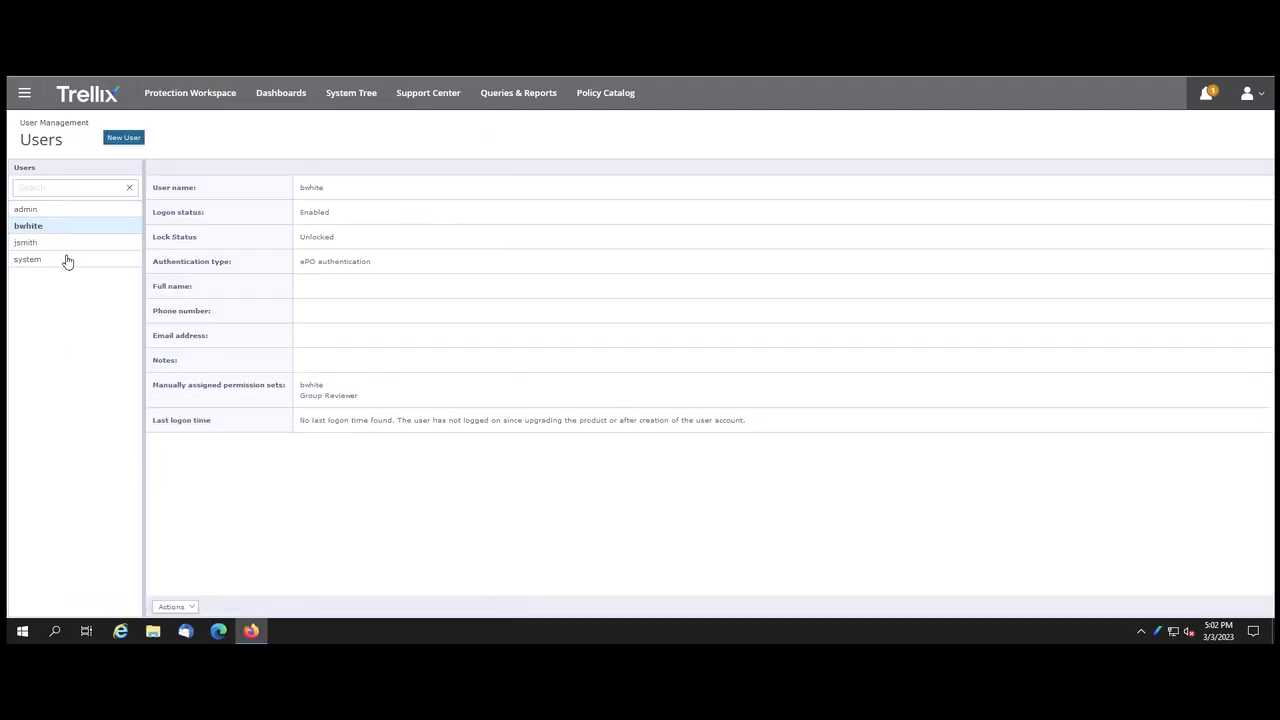
left_click(191, 608)
left_click(180, 593)
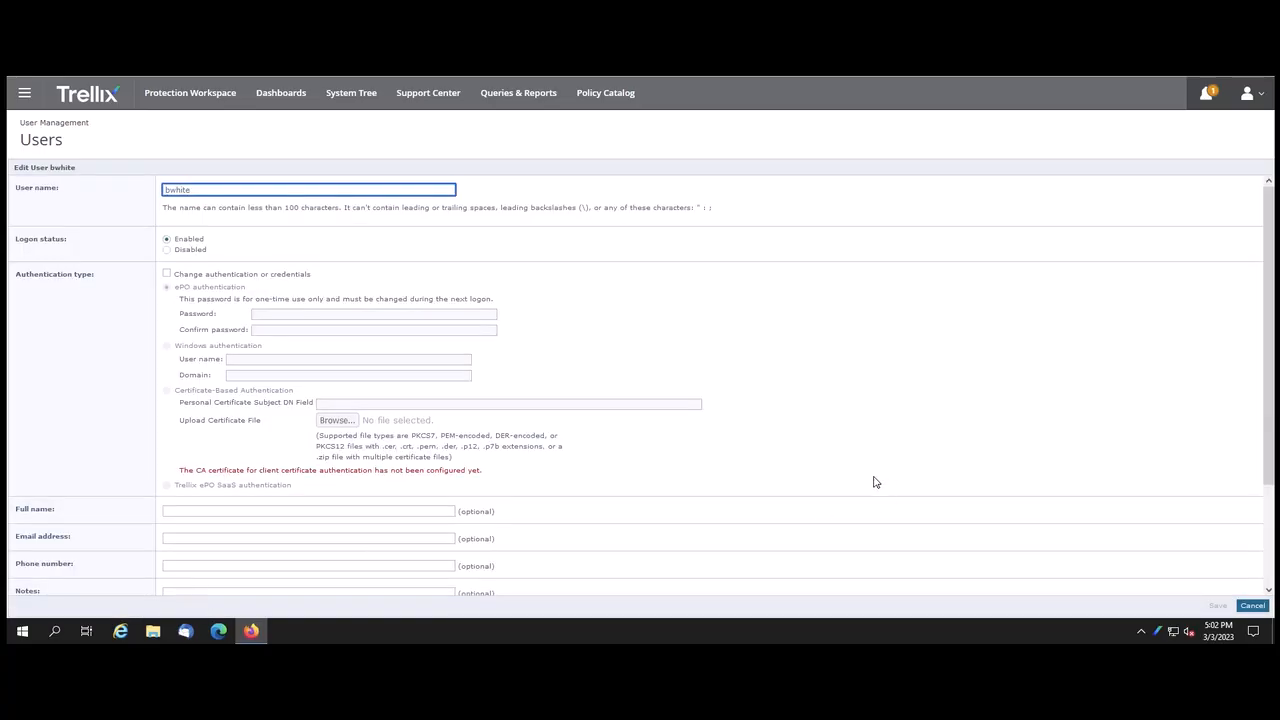
scroll(873, 482, "down", 3)
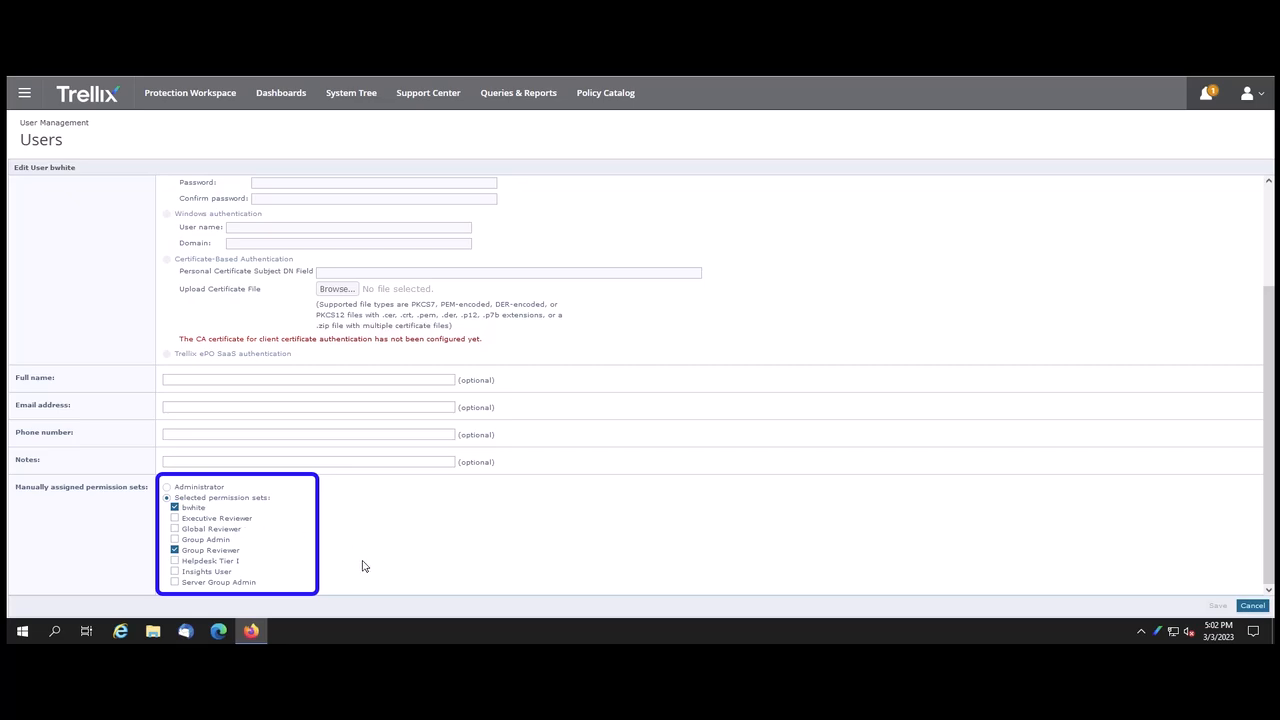
left_click(175, 550)
left_click(1218, 606)
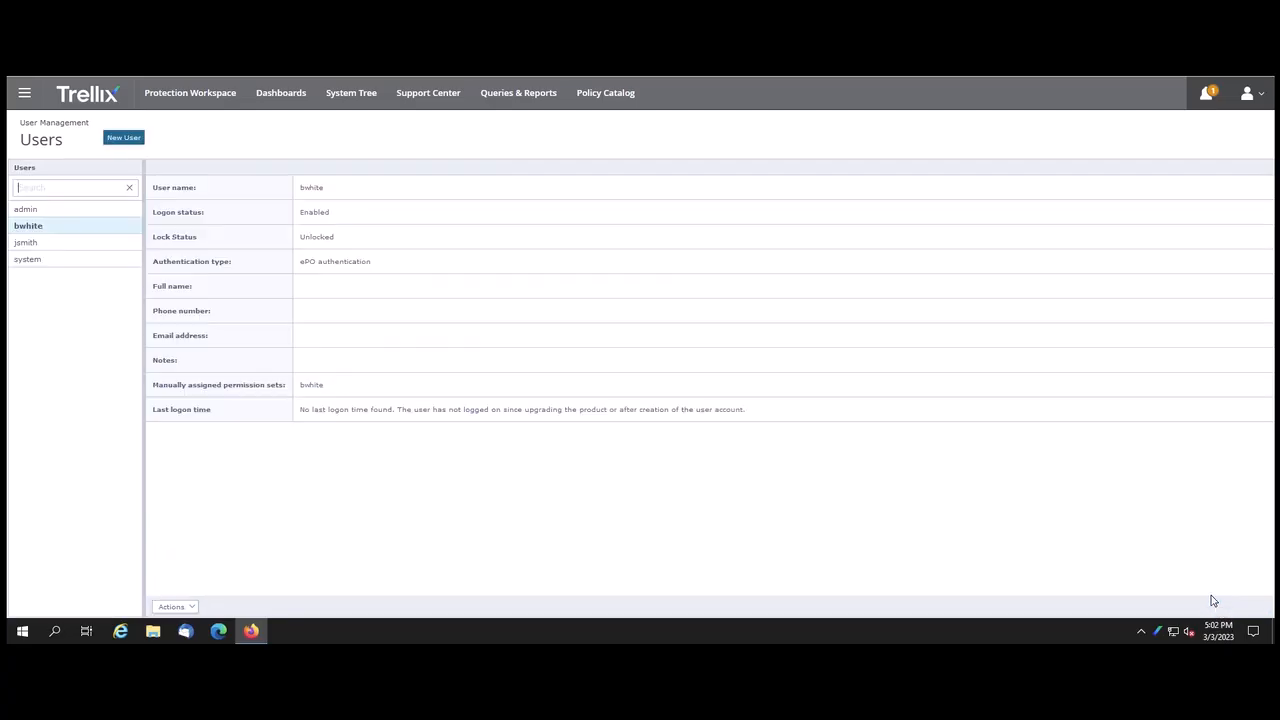
left_click(1261, 101)
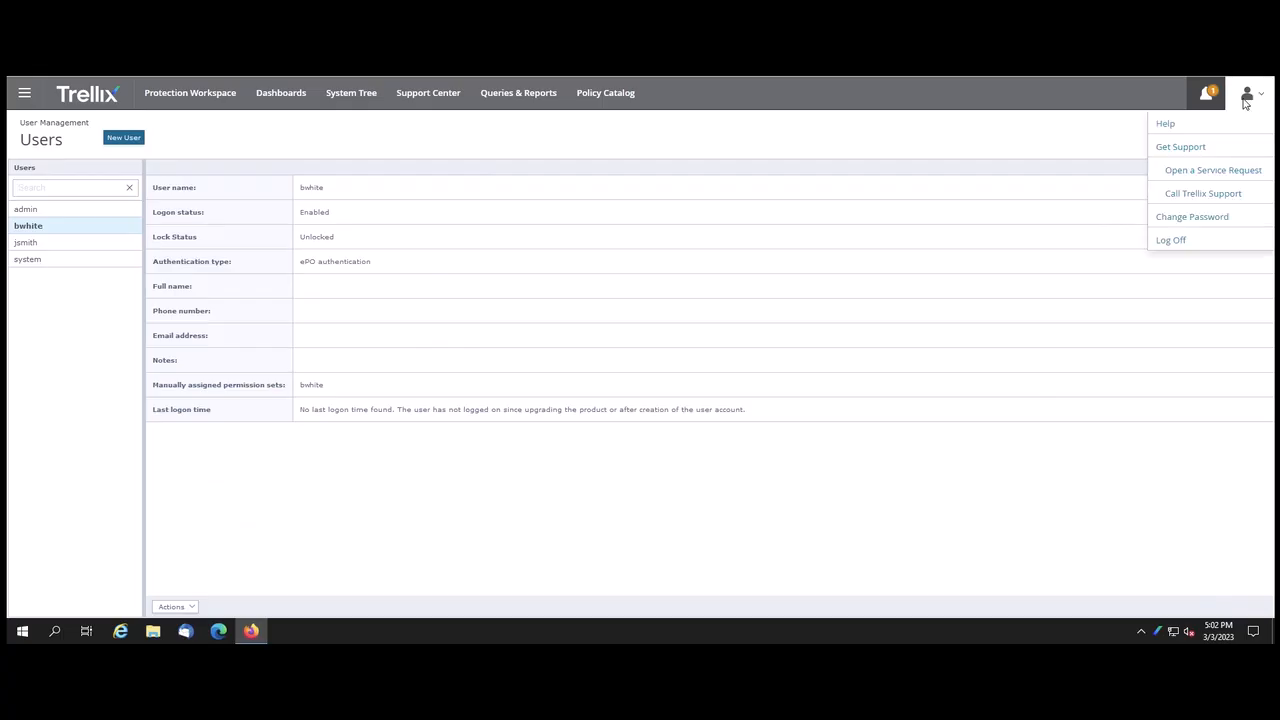
left_click(1170, 243)
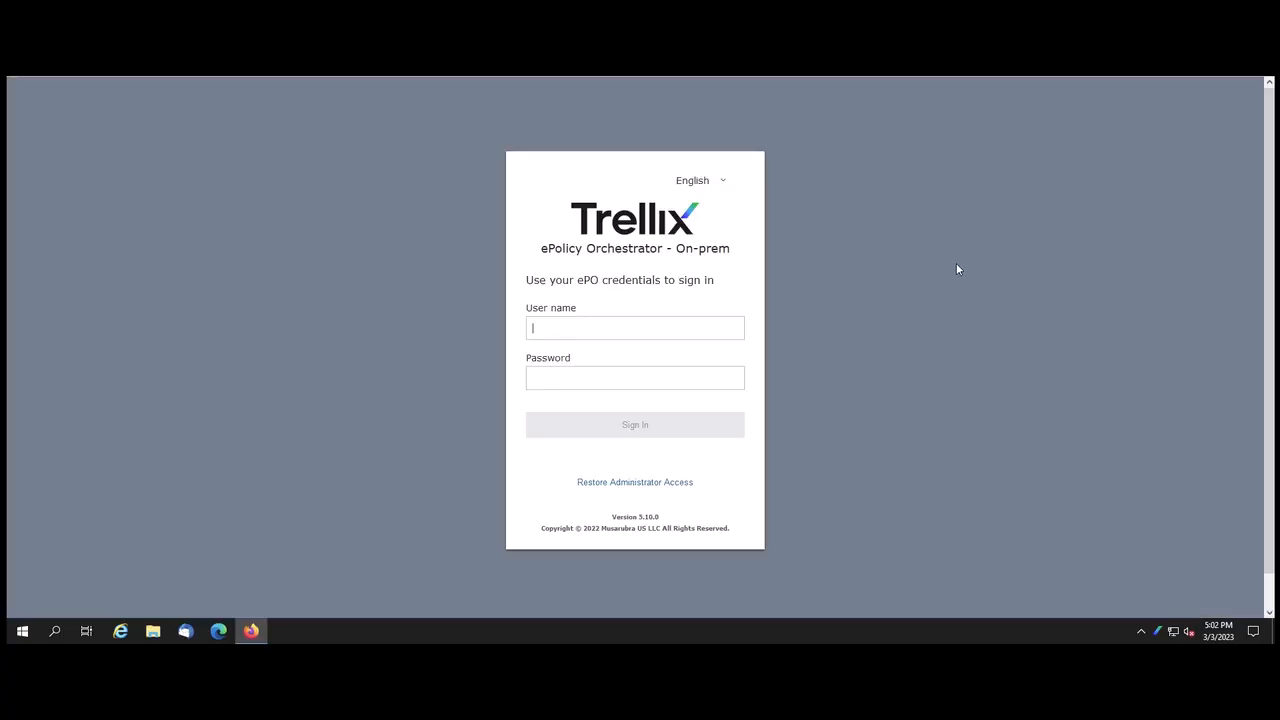
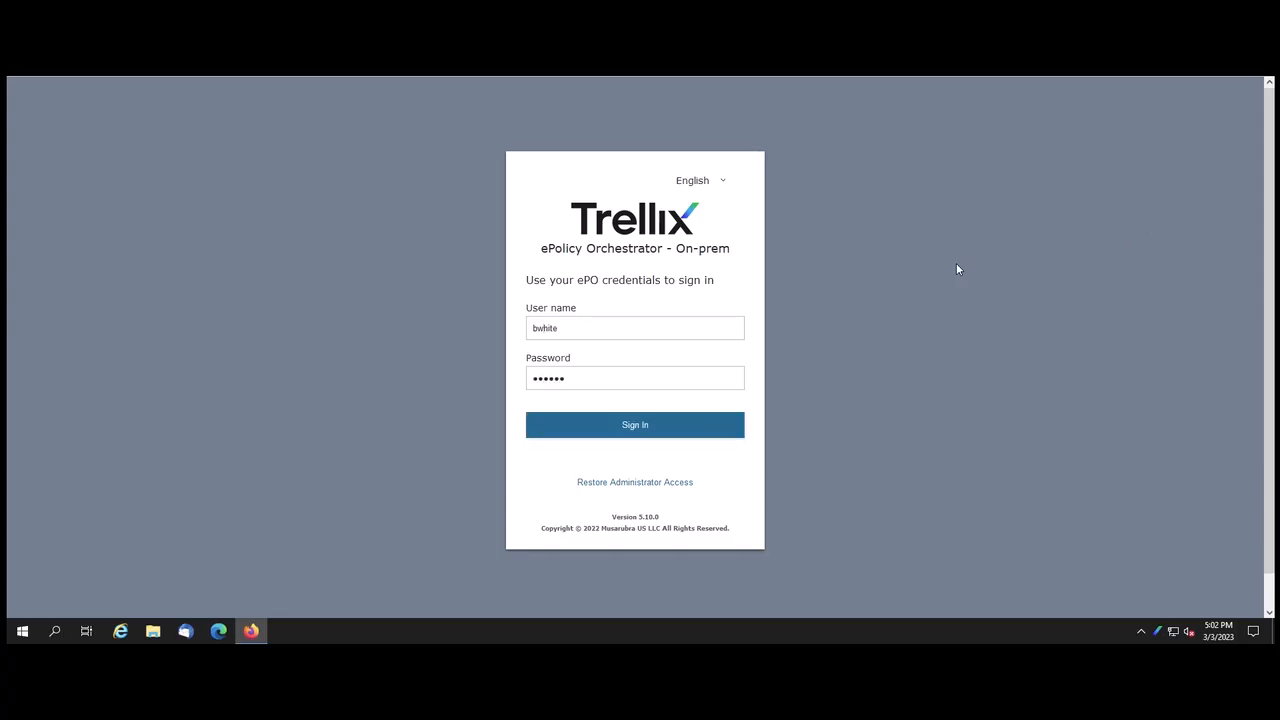
type("•")
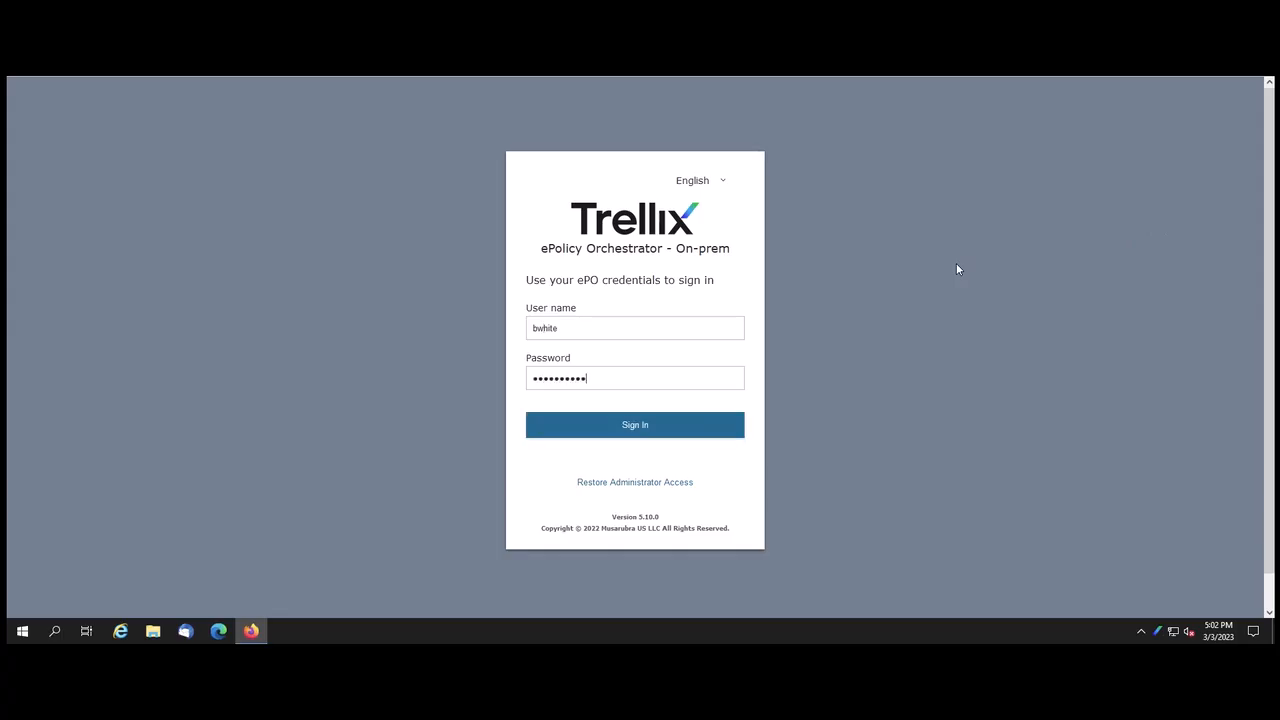
left_click(703, 434)
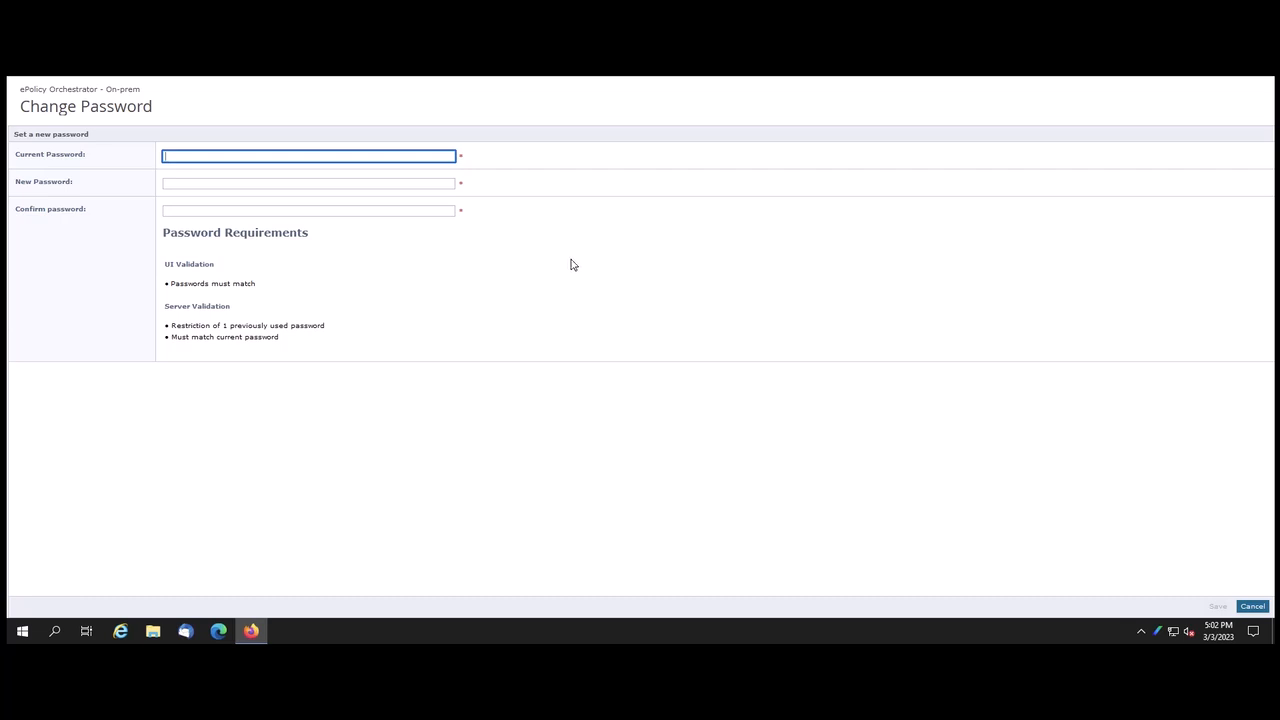
type("***")
key("Tab")
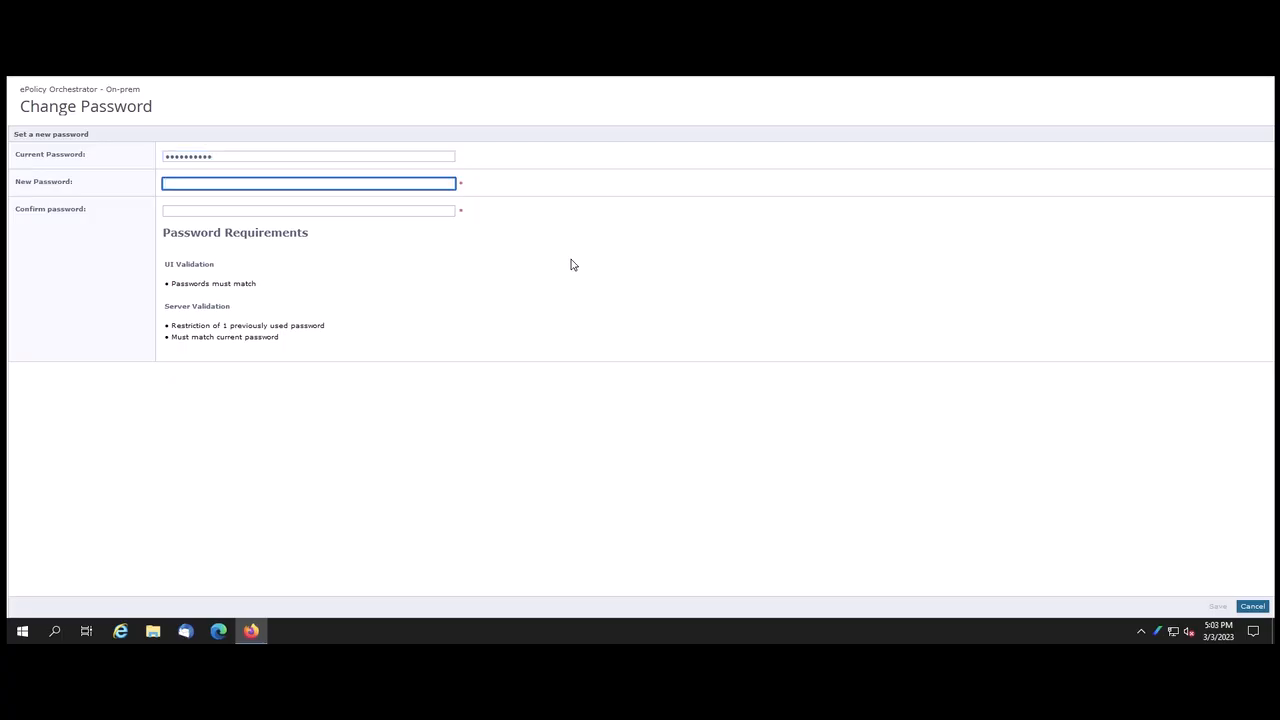
type("*********")
key("Tab")
type("***")
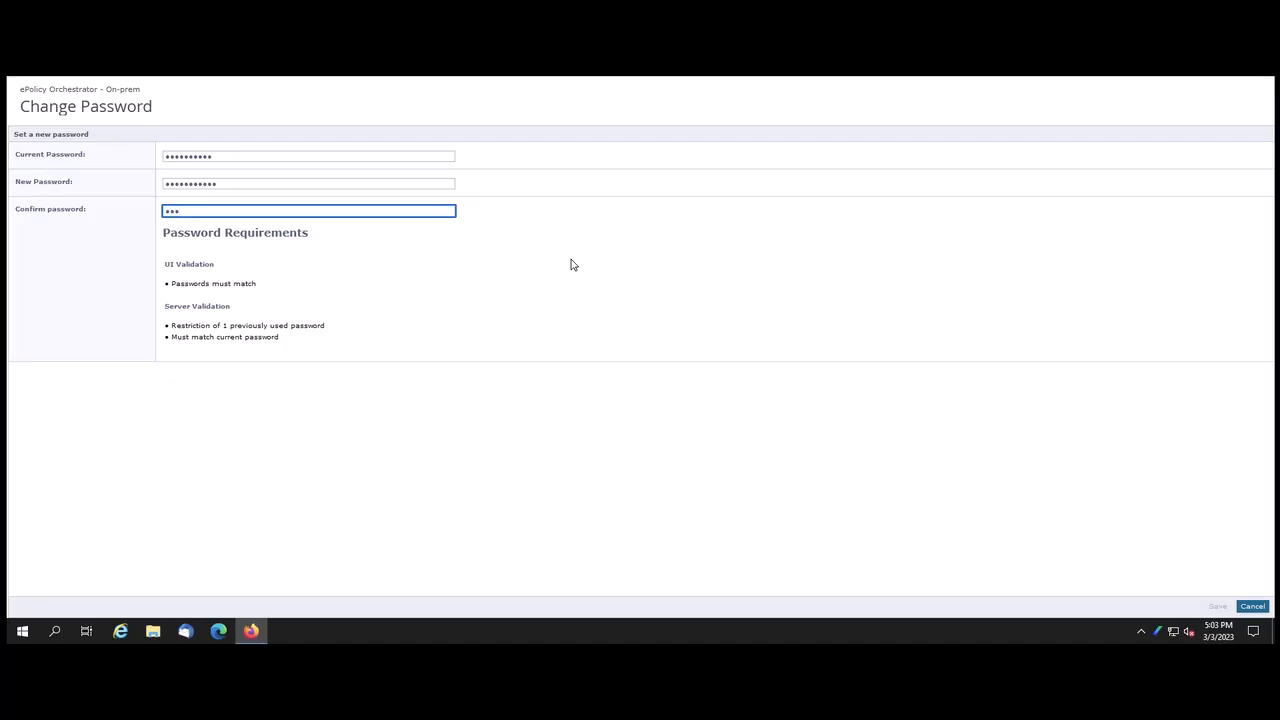
type("********")
left_click(1217, 606)
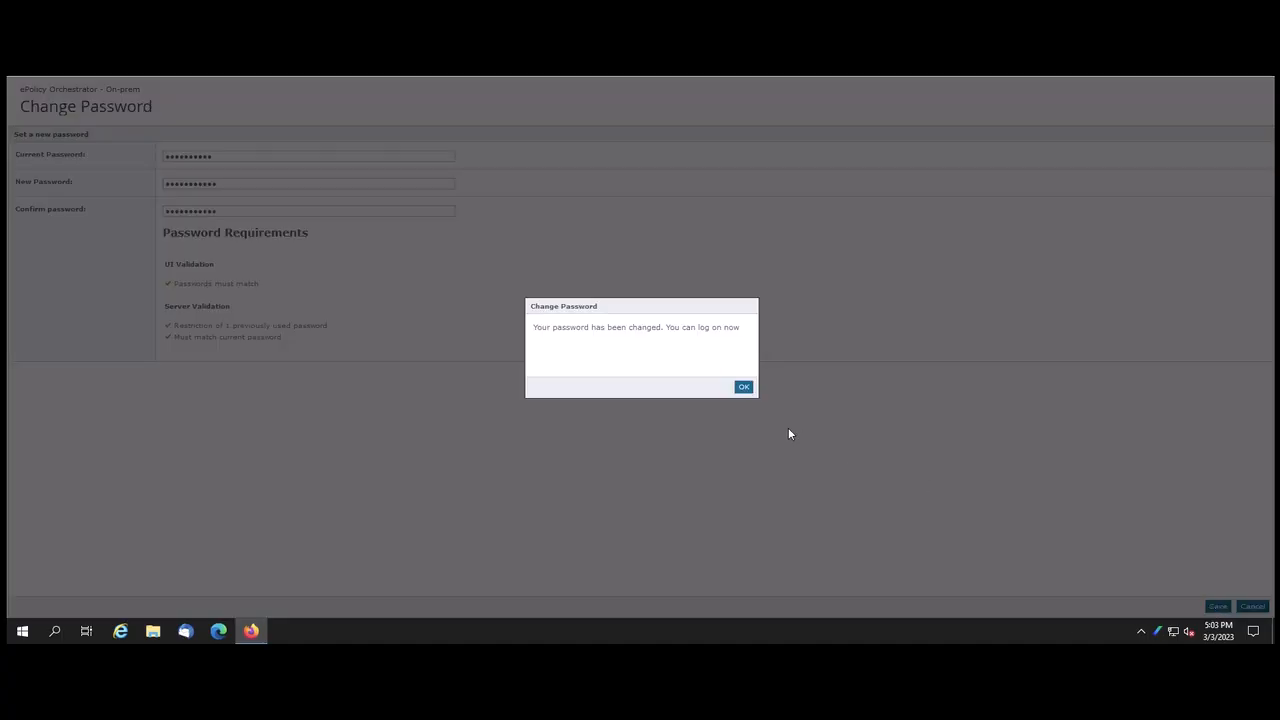
left_click(744, 388)
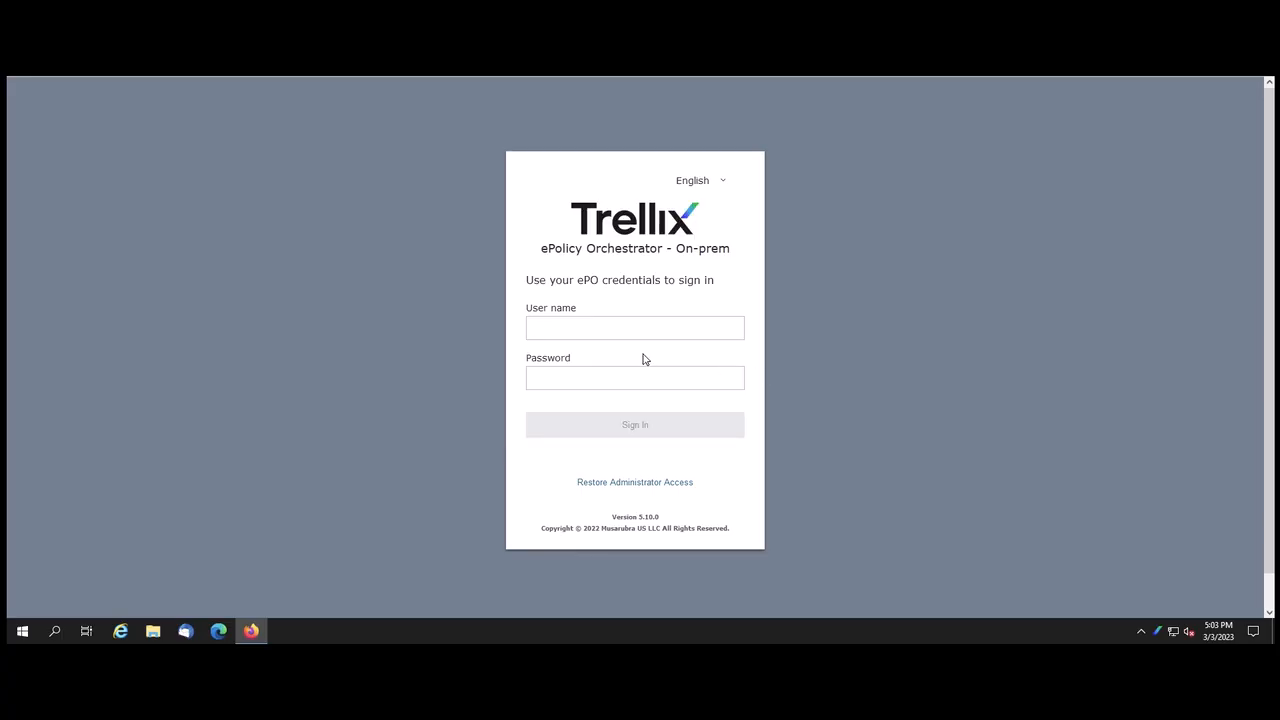
key("Tab")
type("••••••••••")
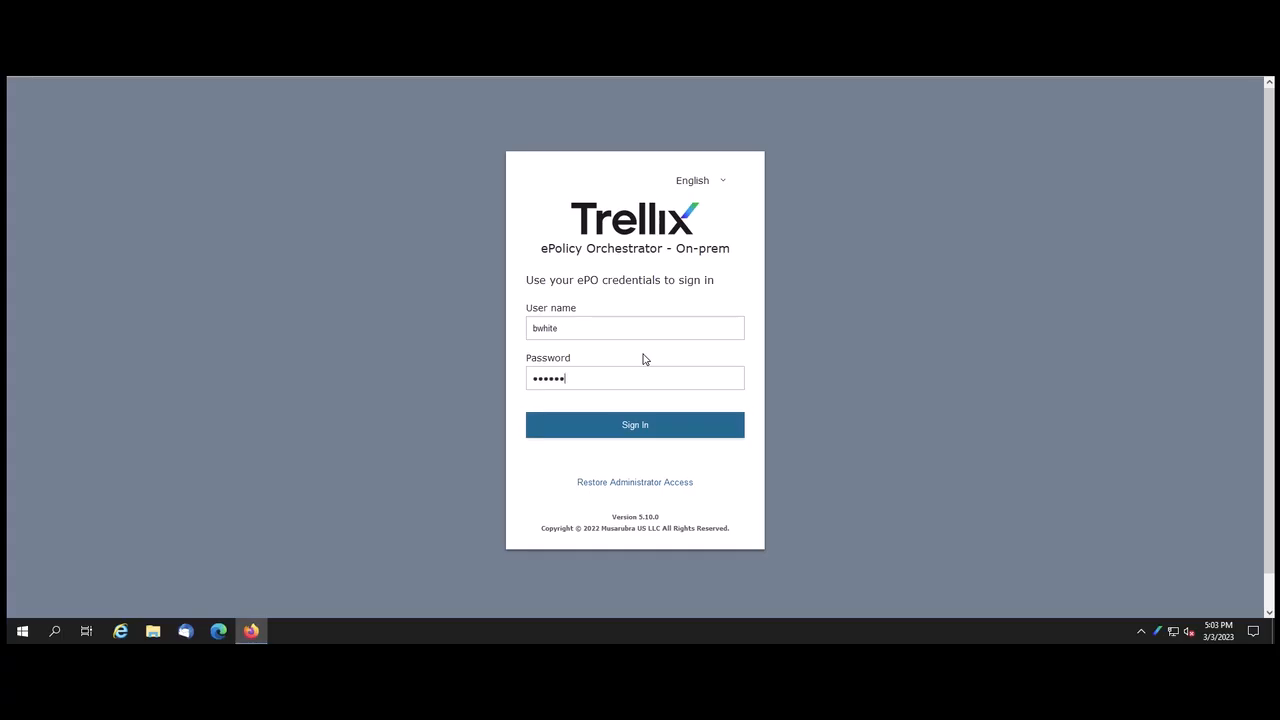
type("•")
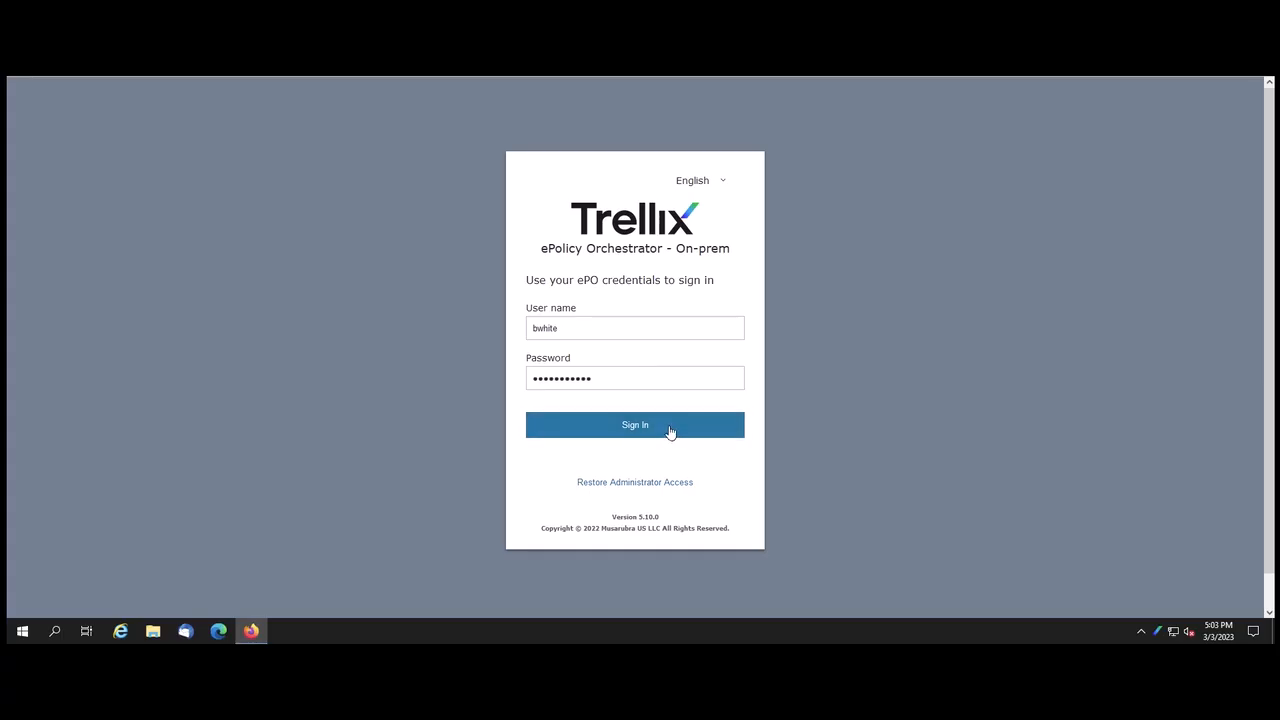
left_click(670, 432)
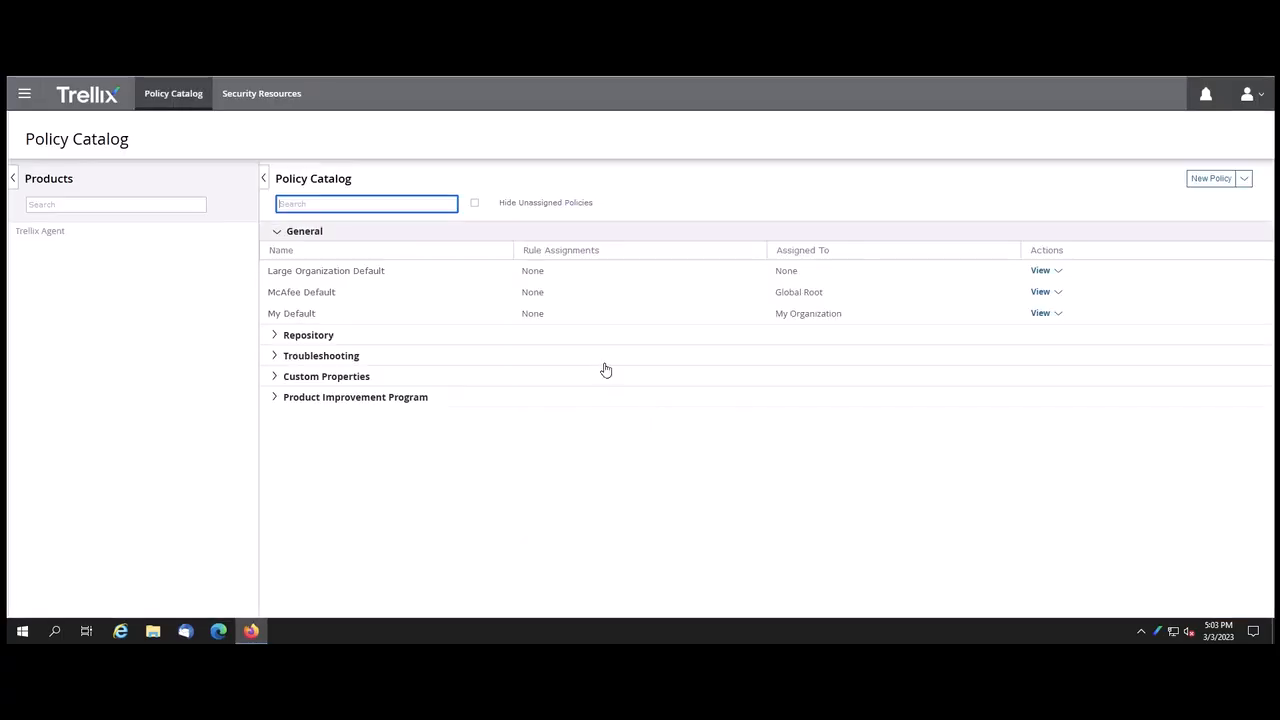
left_click(25, 97)
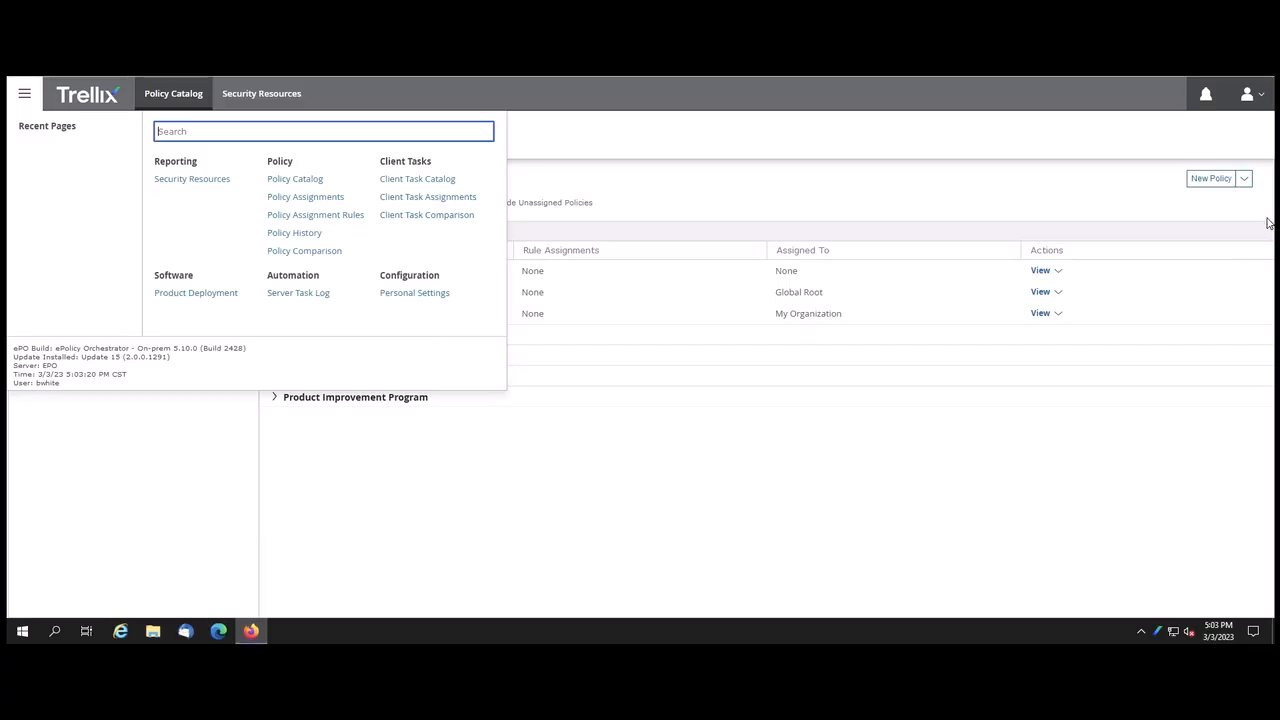
left_click(1264, 99)
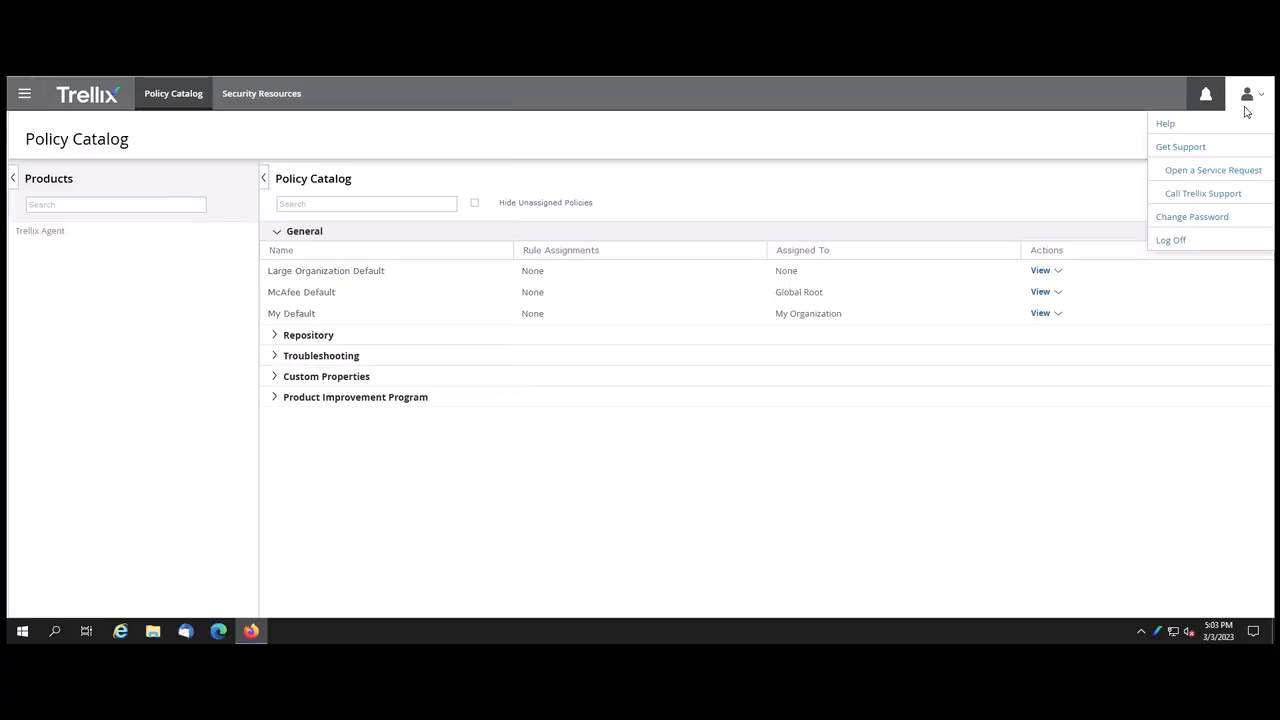
left_click(1170, 240)
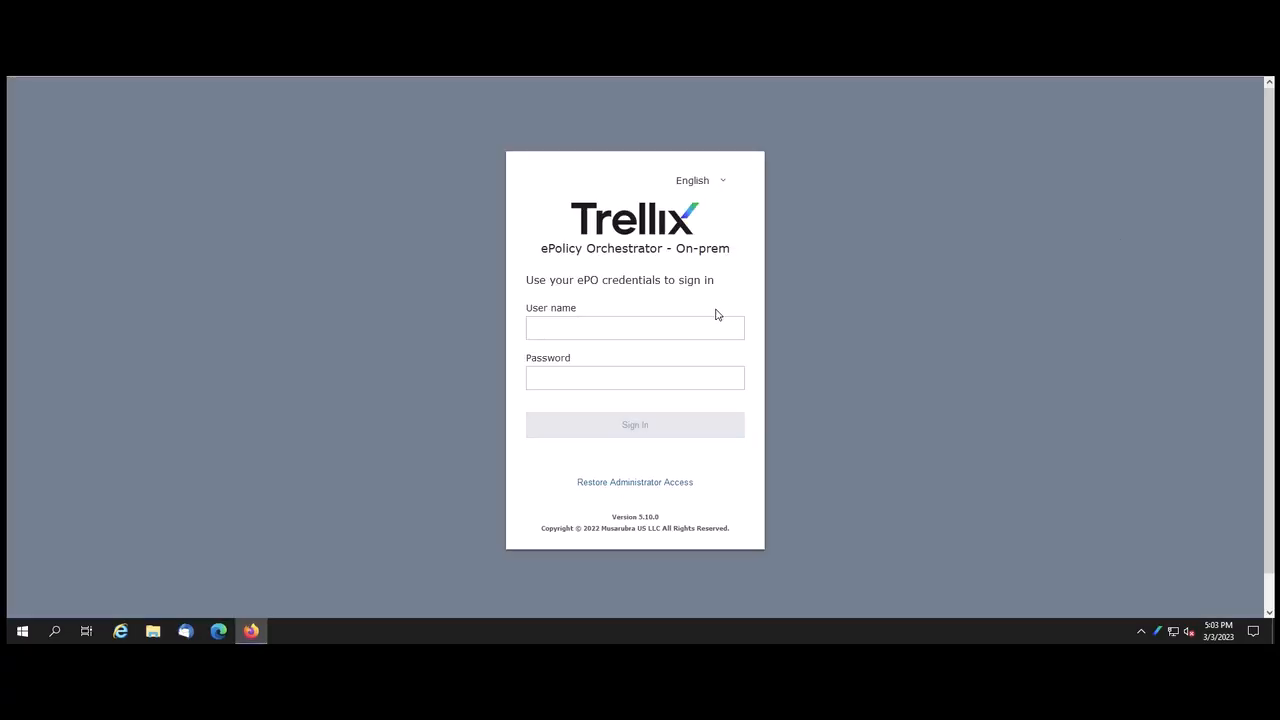
type("admin")
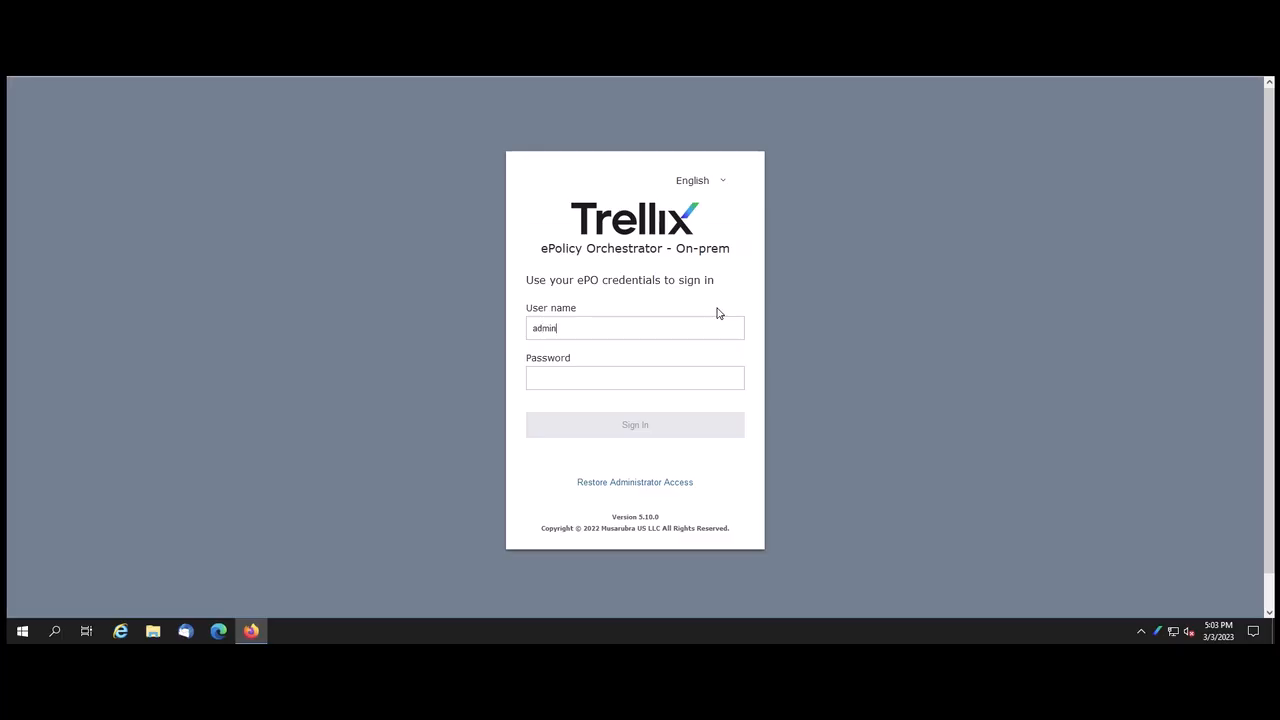
type("*********")
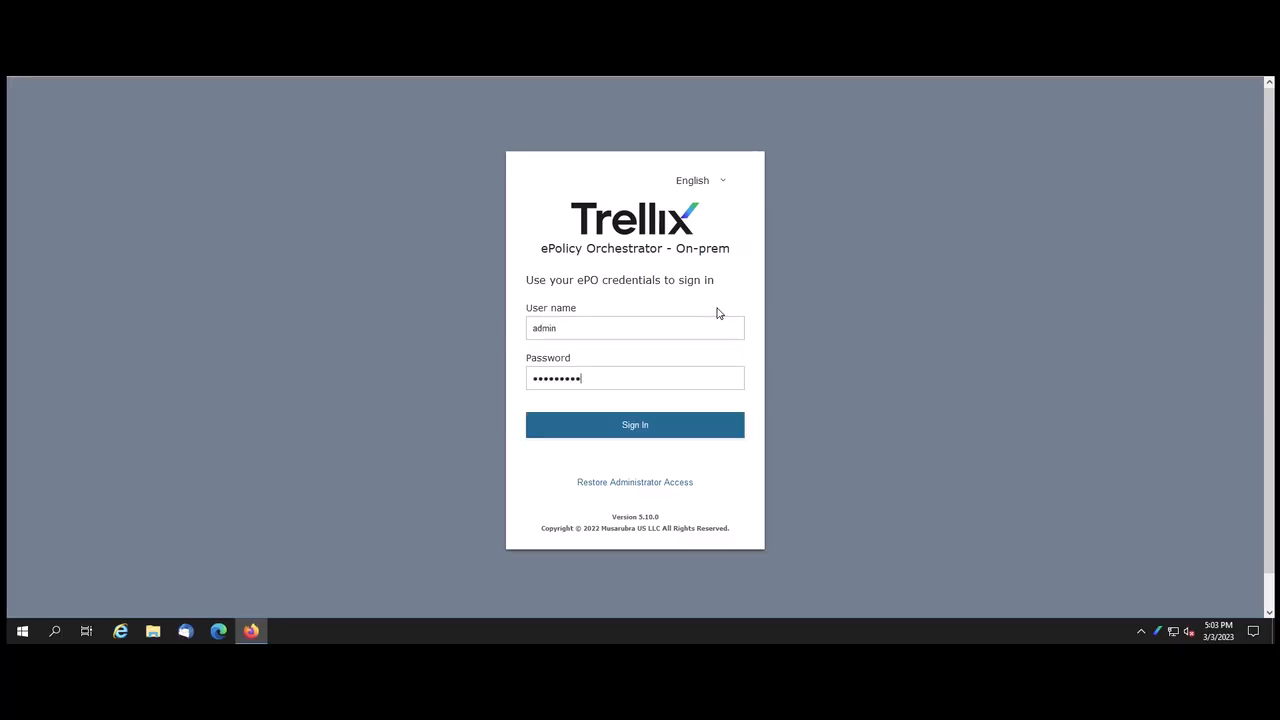
key("Return")
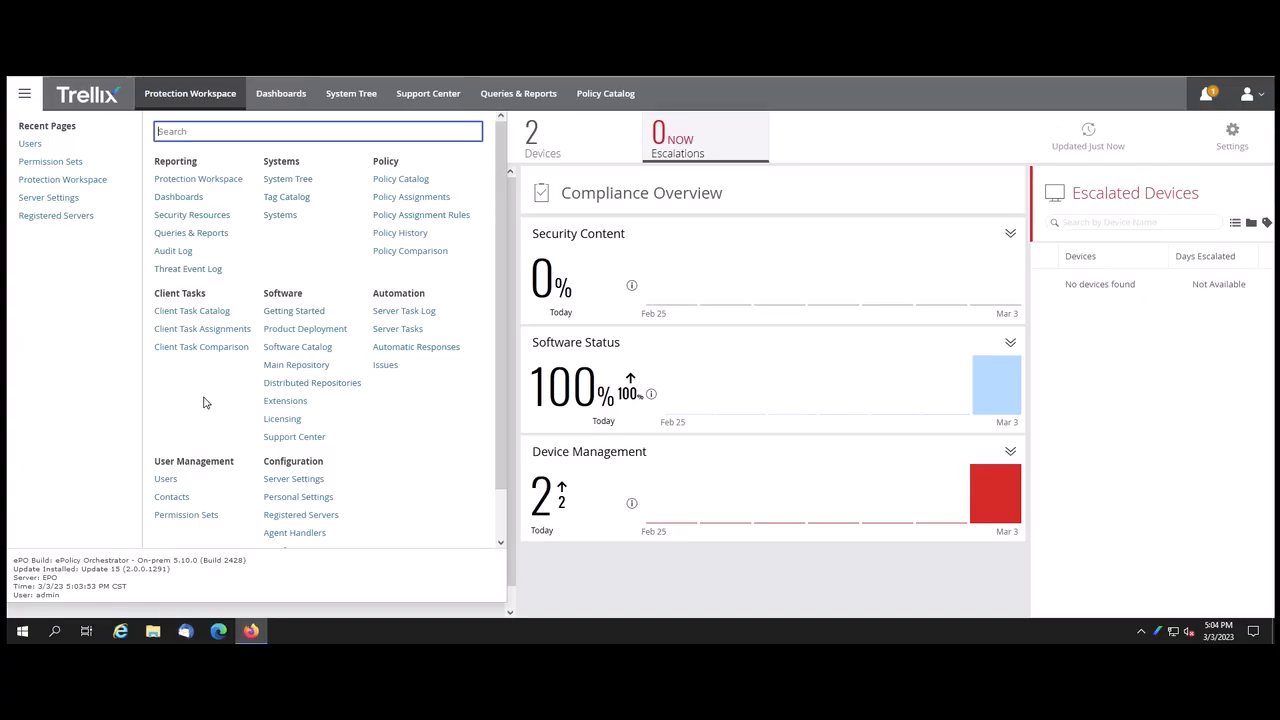
Duplicate the Group Admin permission set as a new set named 'ABC Group Admin'.
left_click(200, 518)
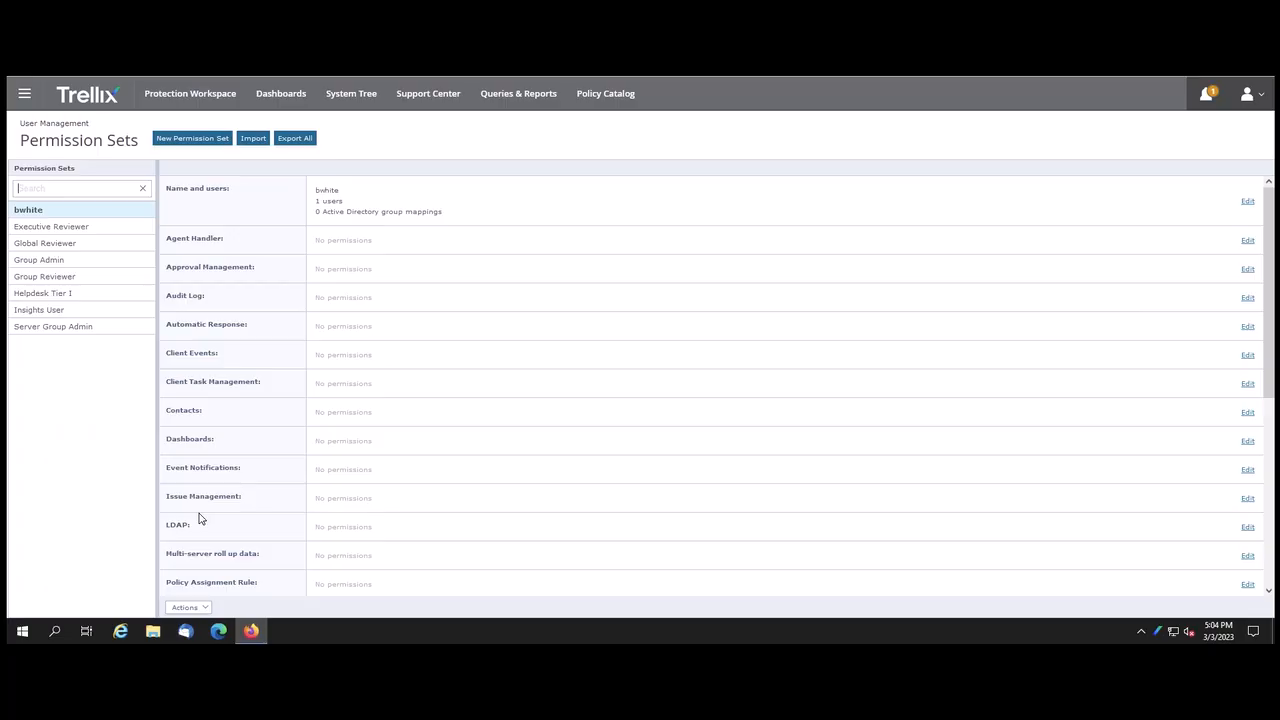
left_click(64, 333)
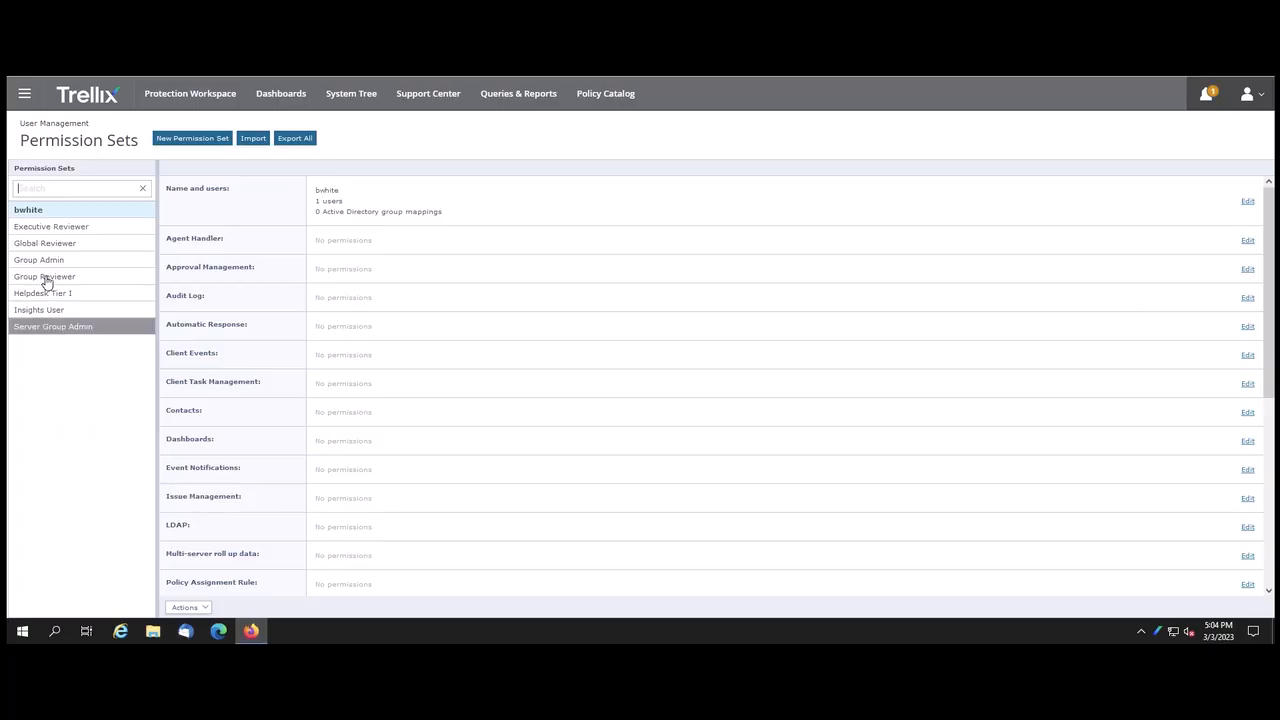
left_click(52, 262)
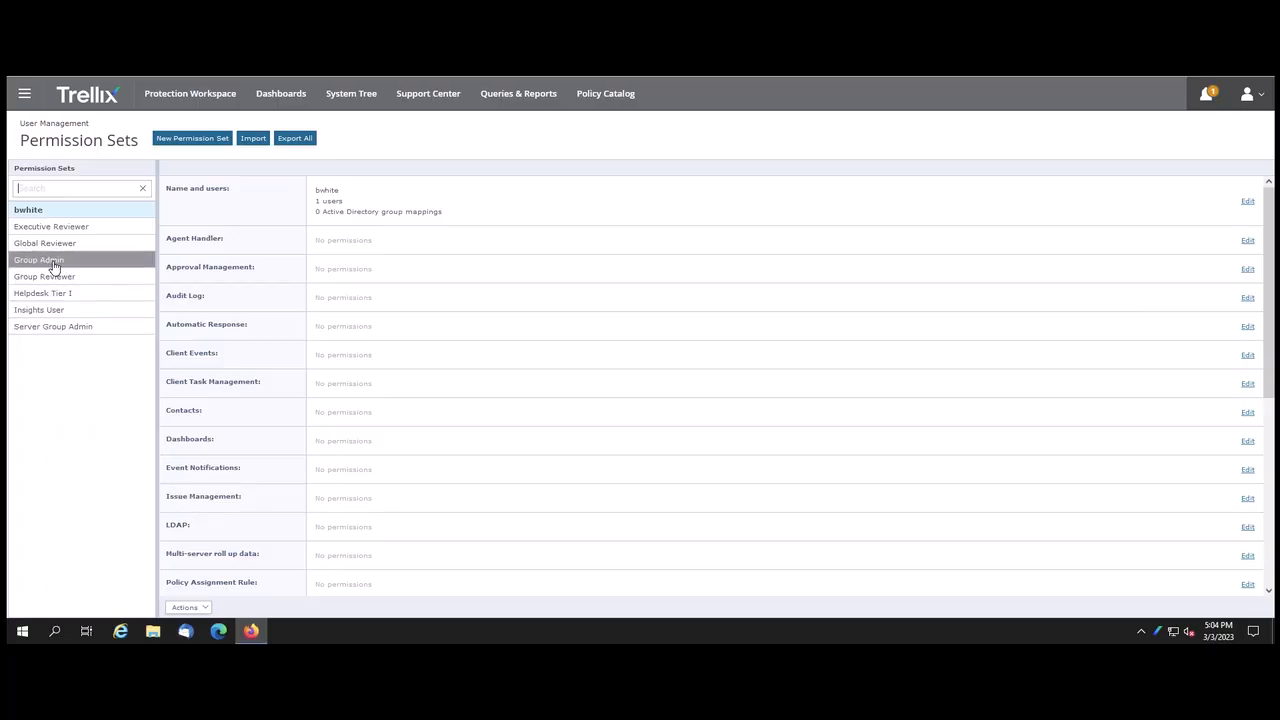
left_click(207, 609)
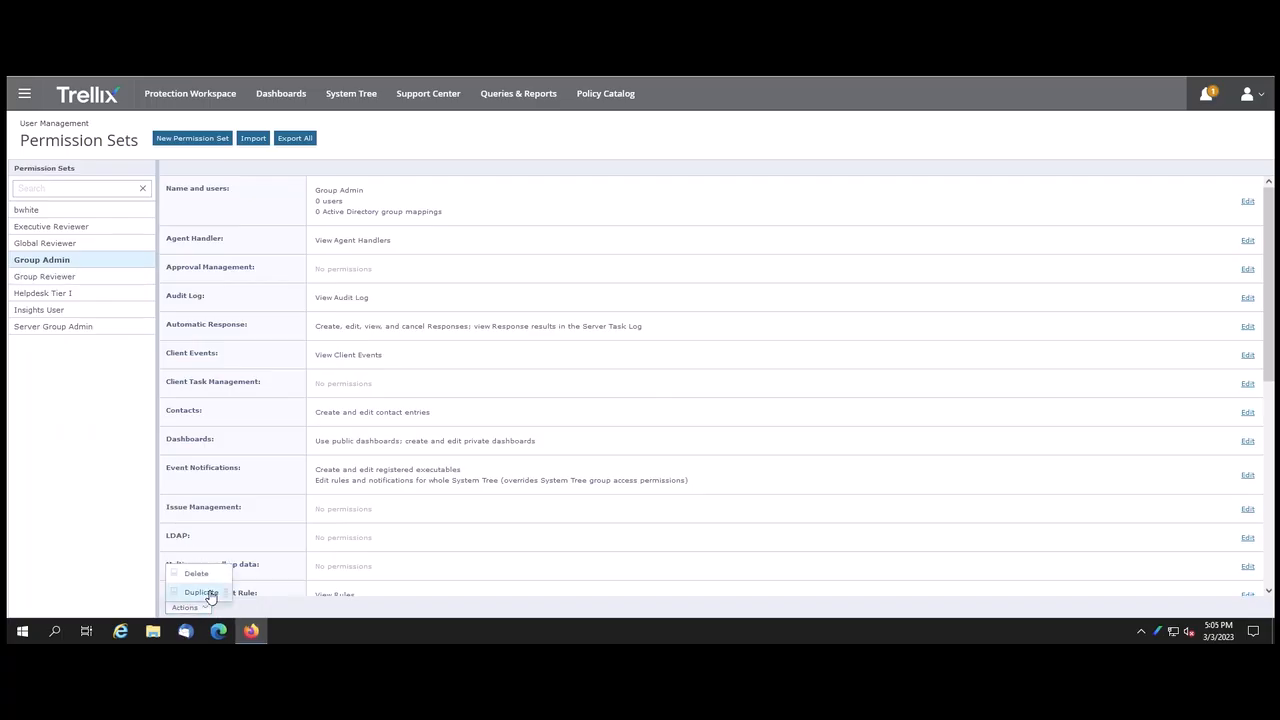
left_click(209, 594)
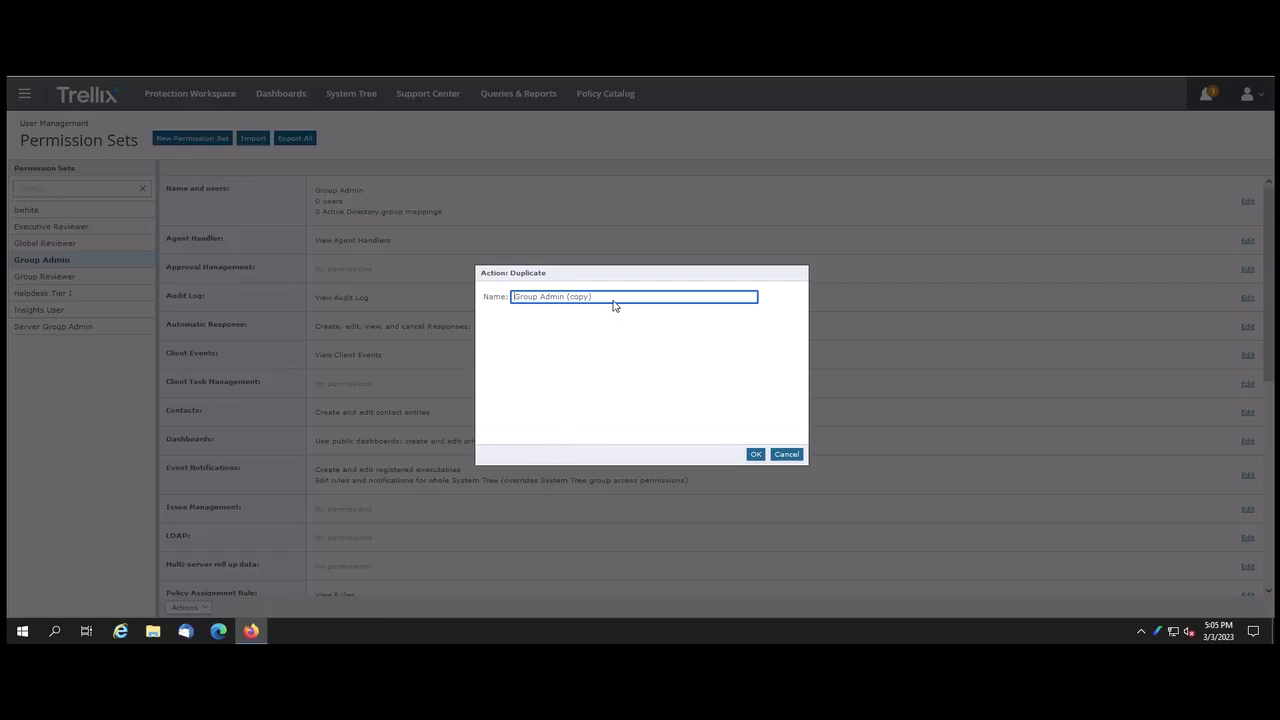
left_click_drag(605, 300, 491, 288)
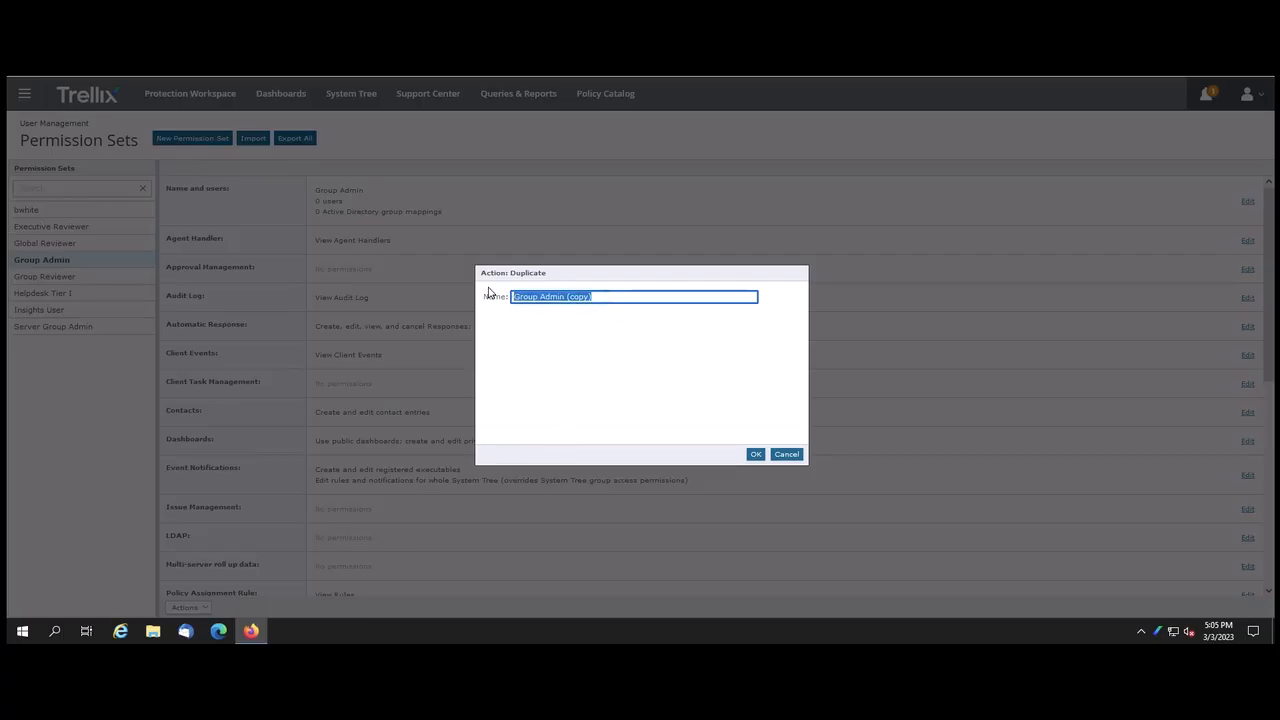
type("ABC Group Admi")
left_click(756, 455)
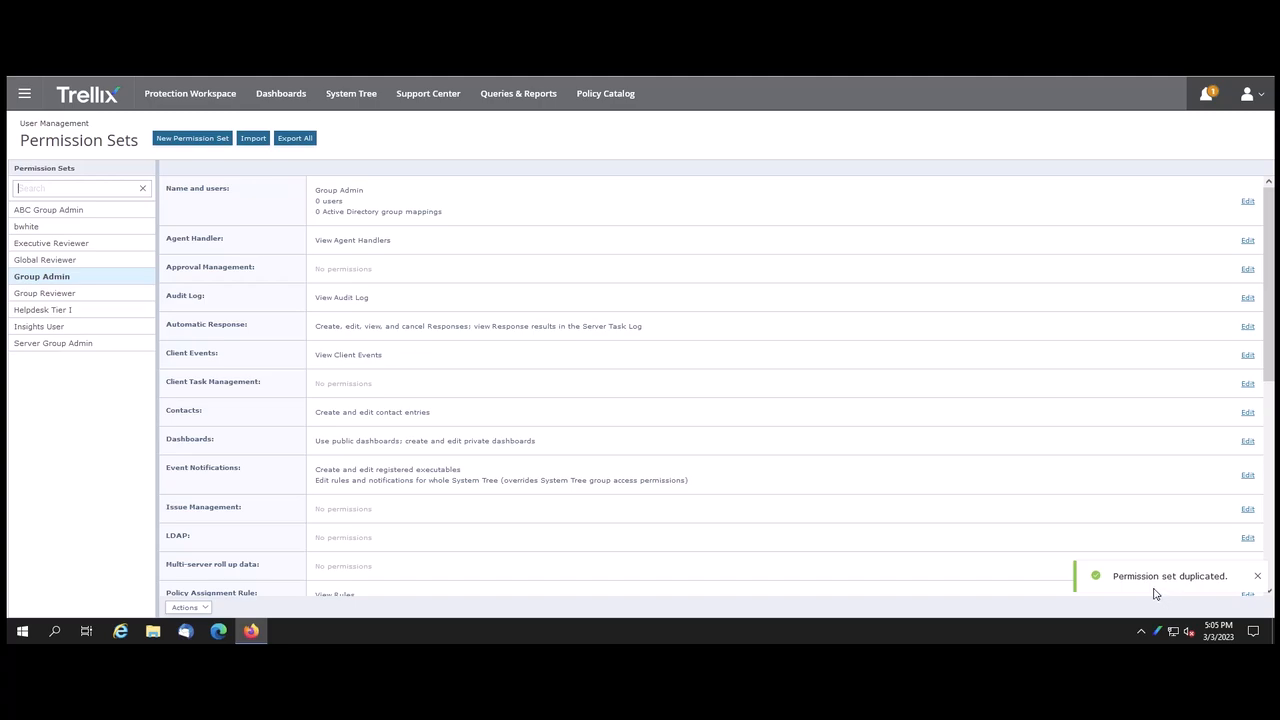
Check ABC Group Admin's details (0 users, Group Admin's permissions), then bring up the main menu.
left_click(84, 212)
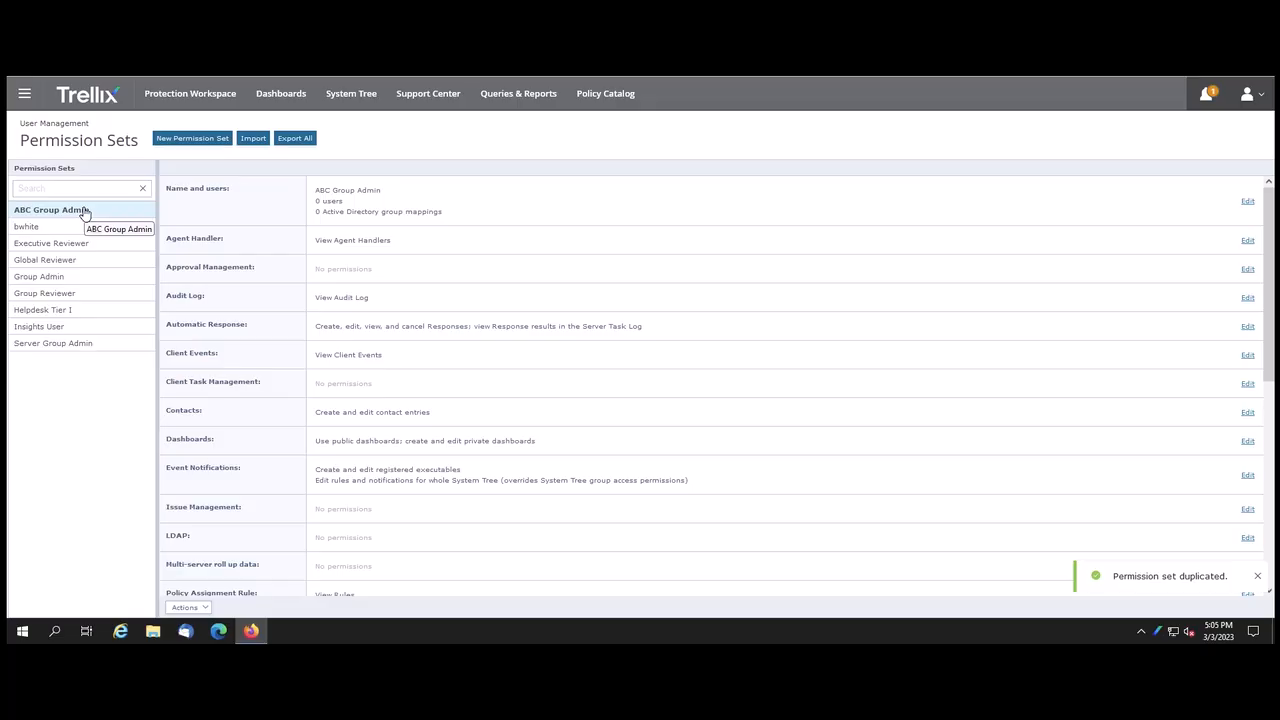
left_click(24, 93)
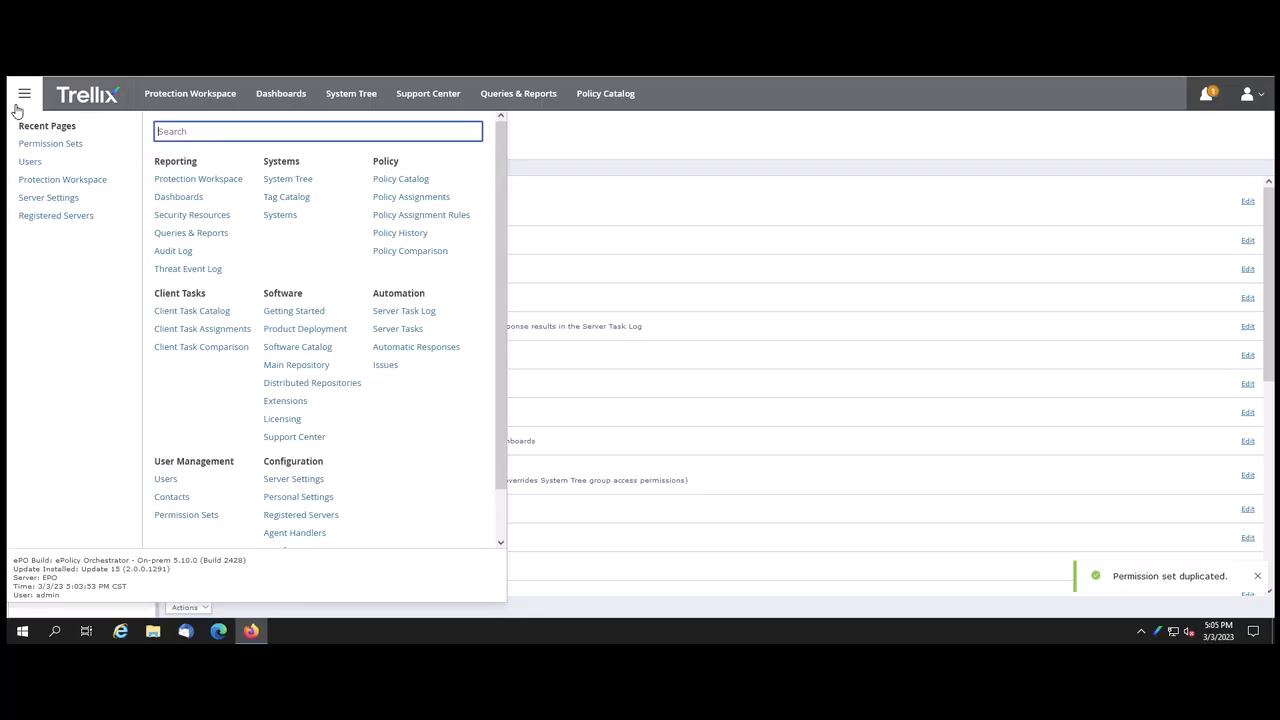
Edit the non-admin user's account to add the ABC Group Admin permission set and save.
left_click(167, 482)
left_click(34, 228)
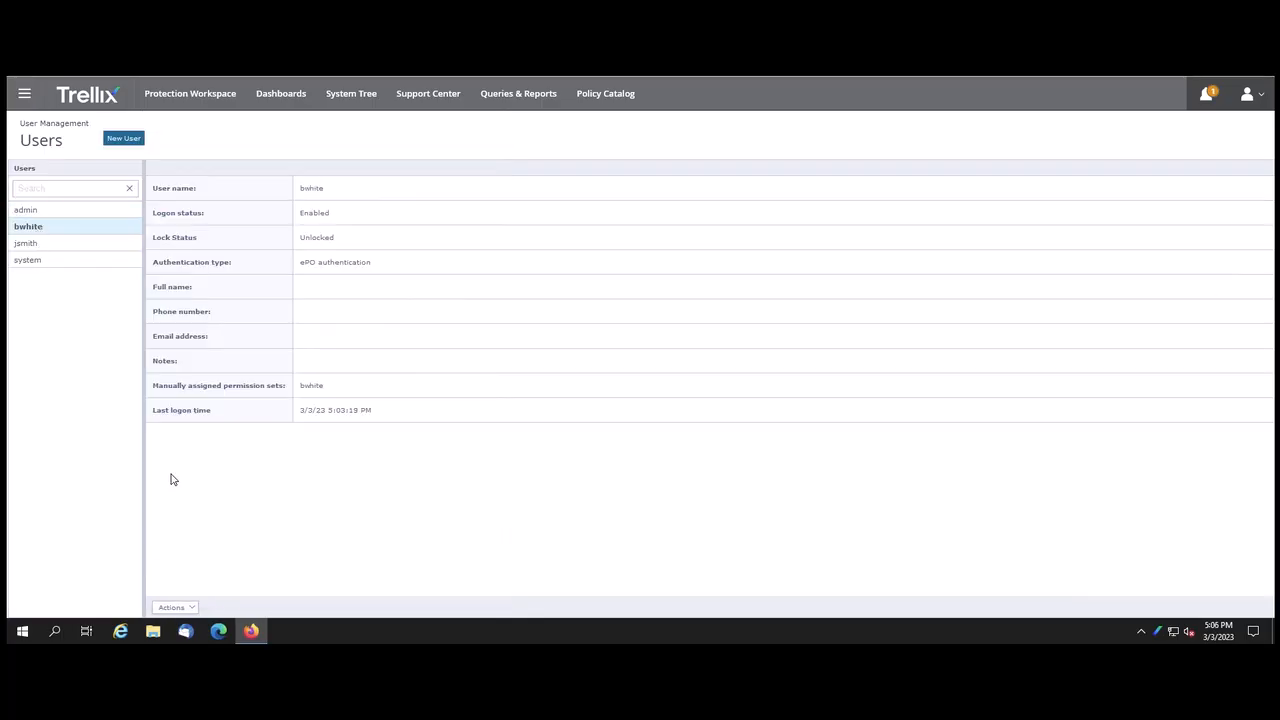
left_click(190, 607)
left_click(180, 592)
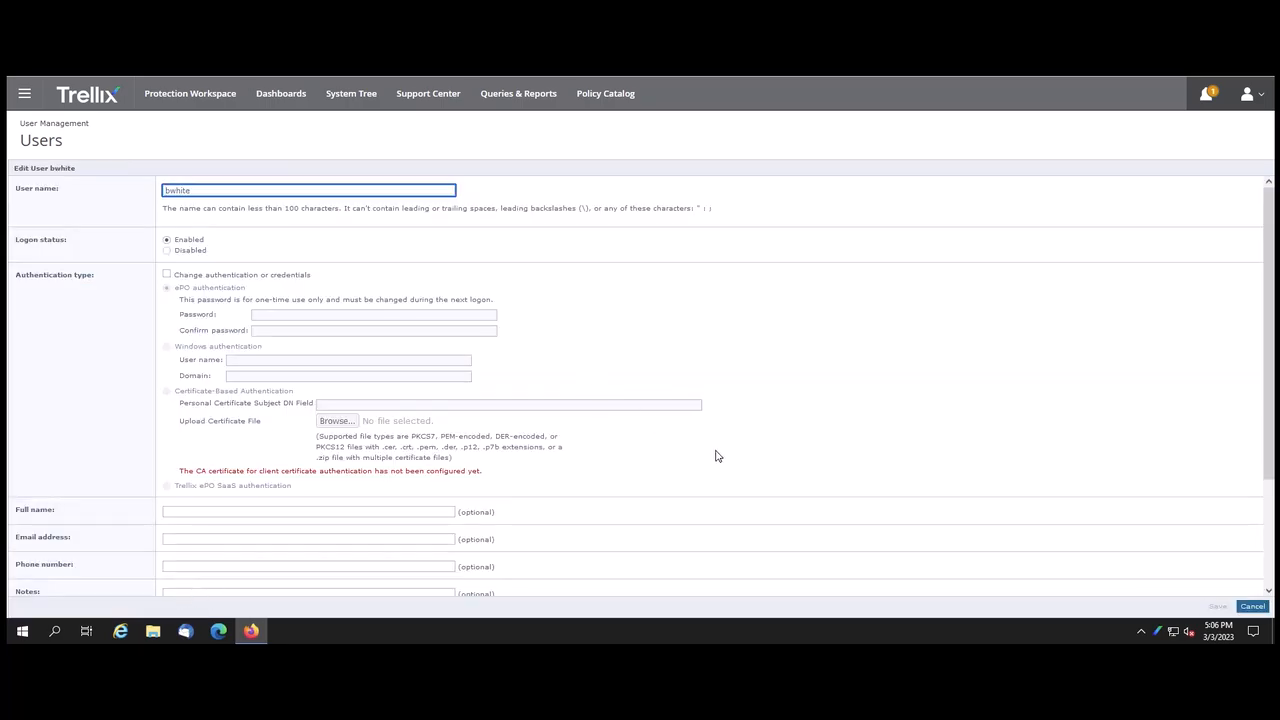
scroll(714, 460, "down", 3)
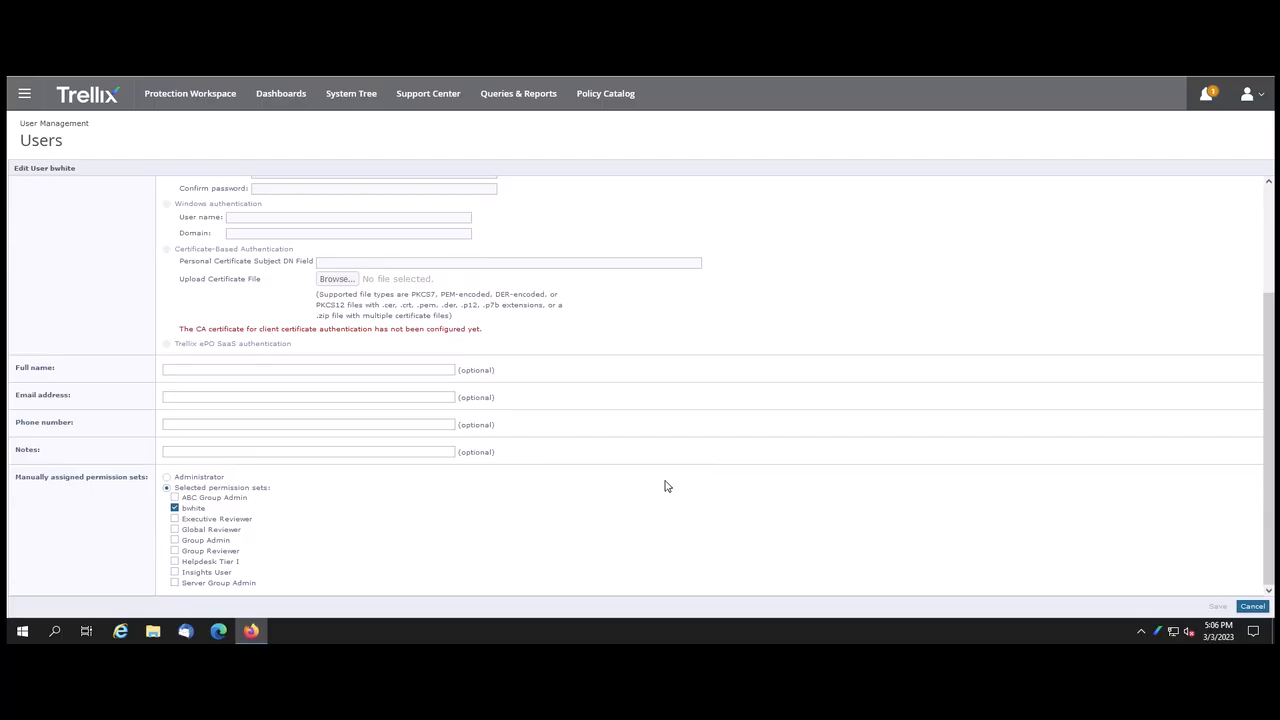
left_click(175, 498)
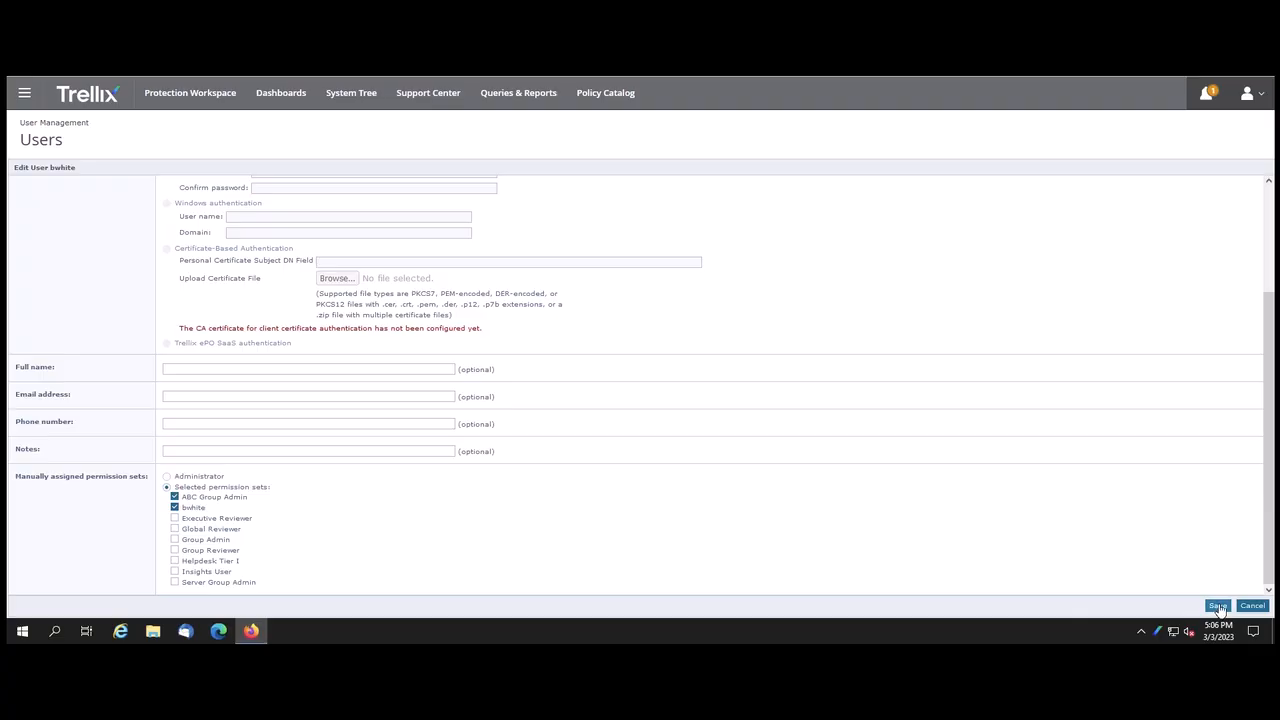
left_click(1217, 607)
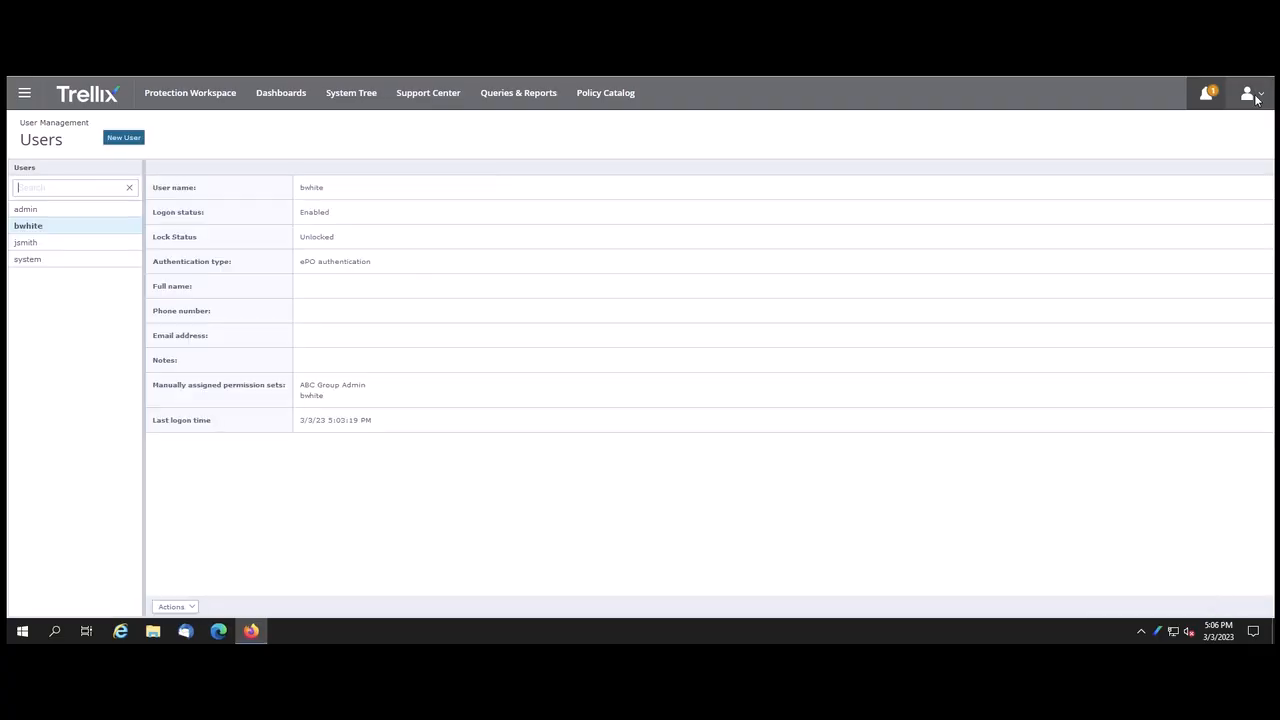
Log off the admin, sign in as the reconfigured user with their new password, and view the navigation menu.
left_click(1261, 96)
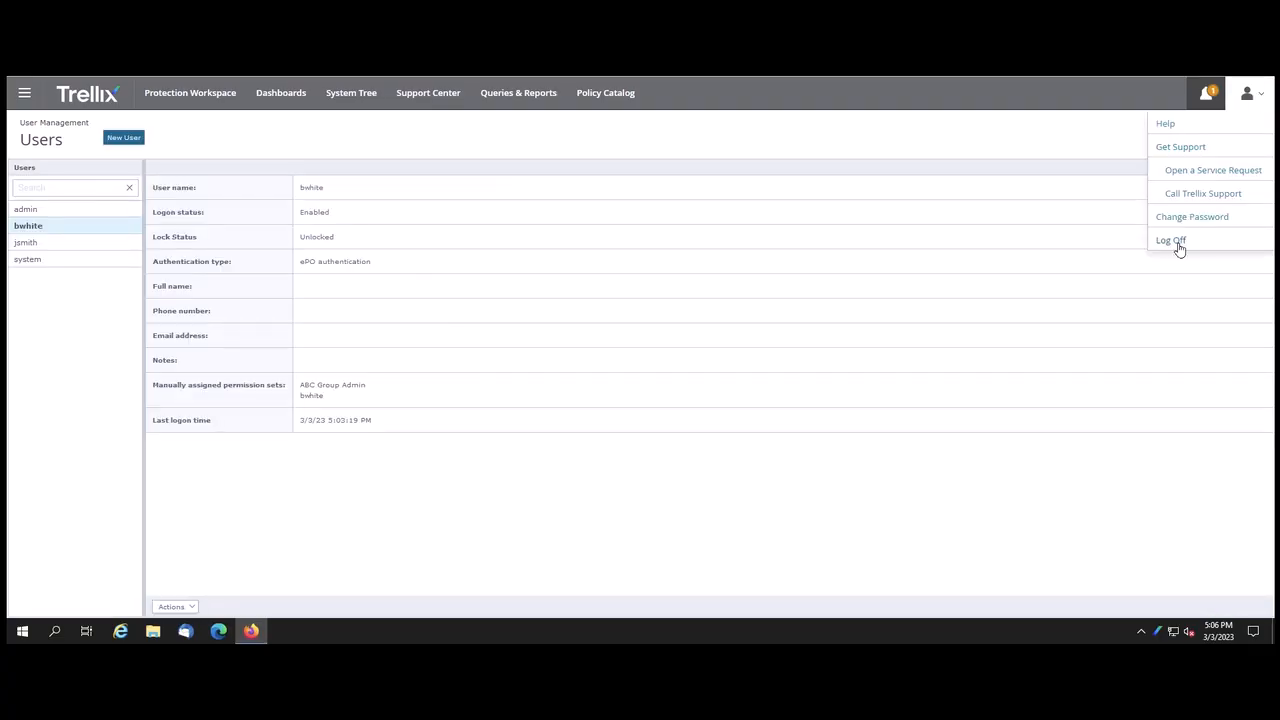
left_click(1172, 241)
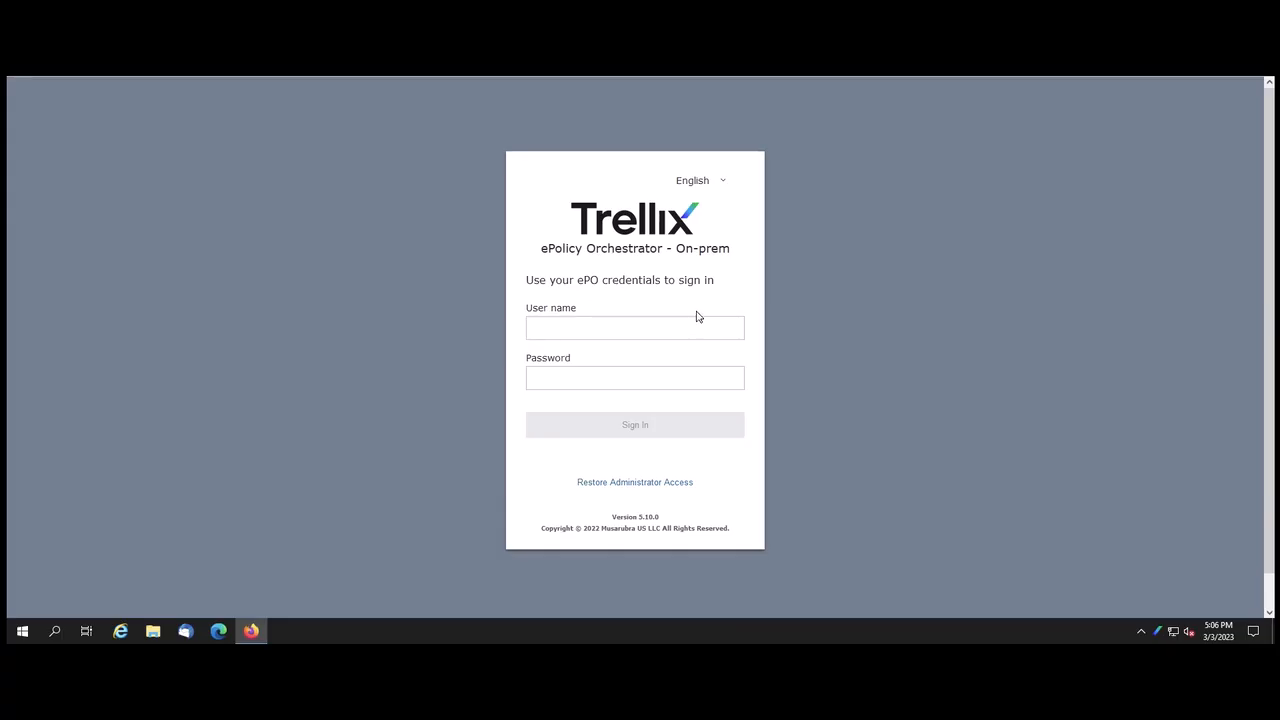
type("********")
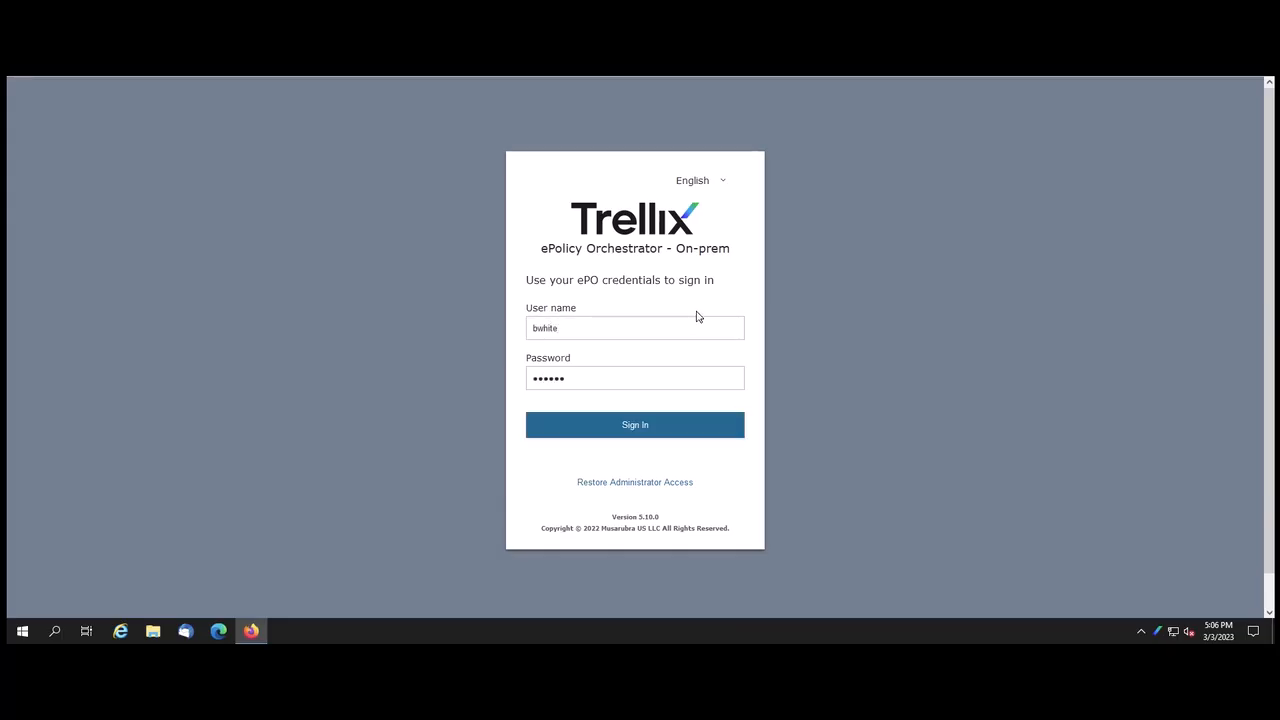
left_click(685, 428)
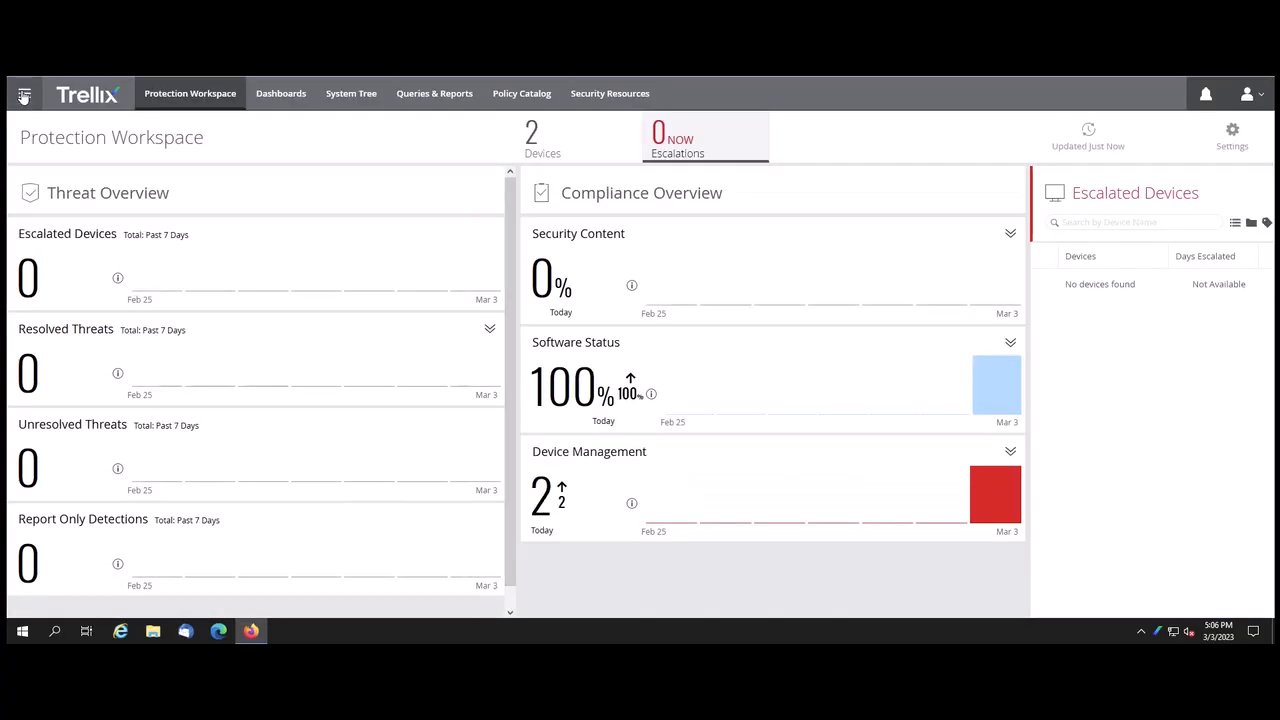
left_click(24, 93)
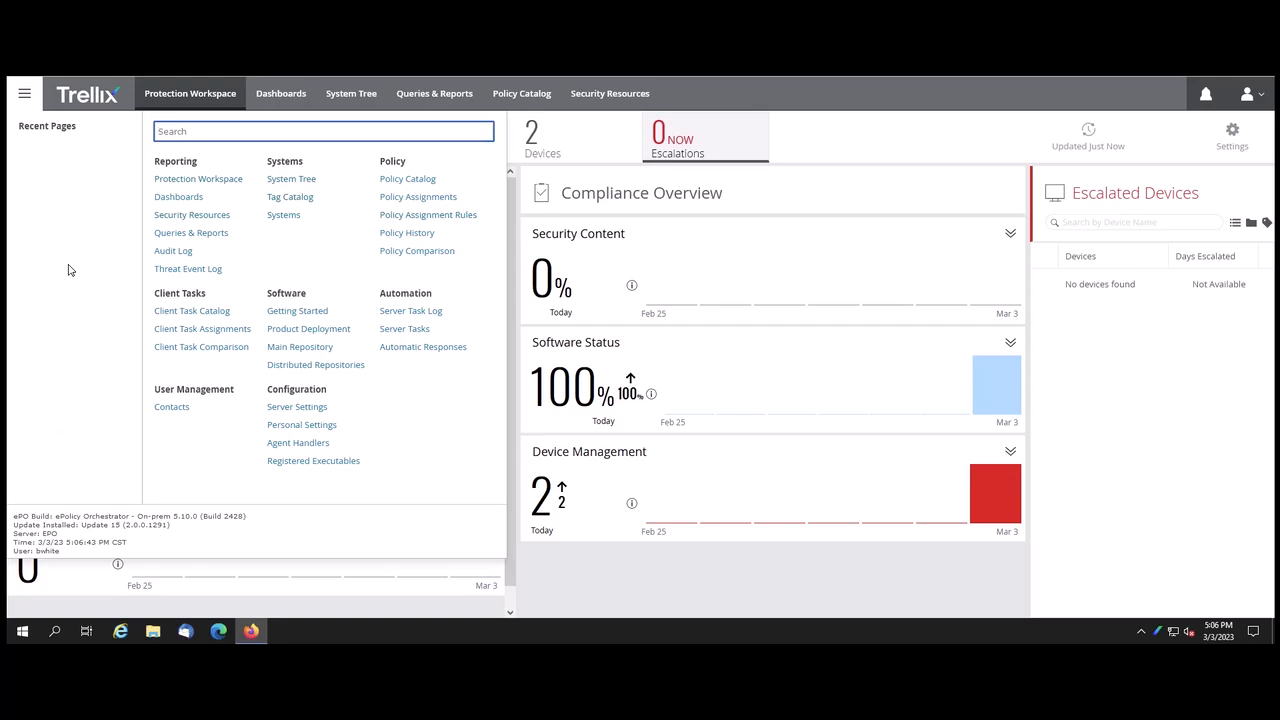